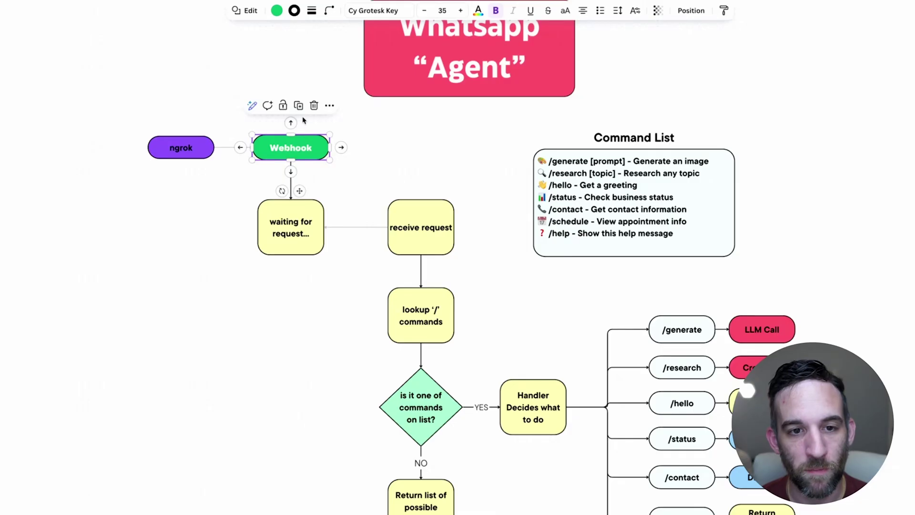
# Inspect the flowchart's ngrok, Webhook and waiting-for-request steps.
pyautogui.click(201, 146)
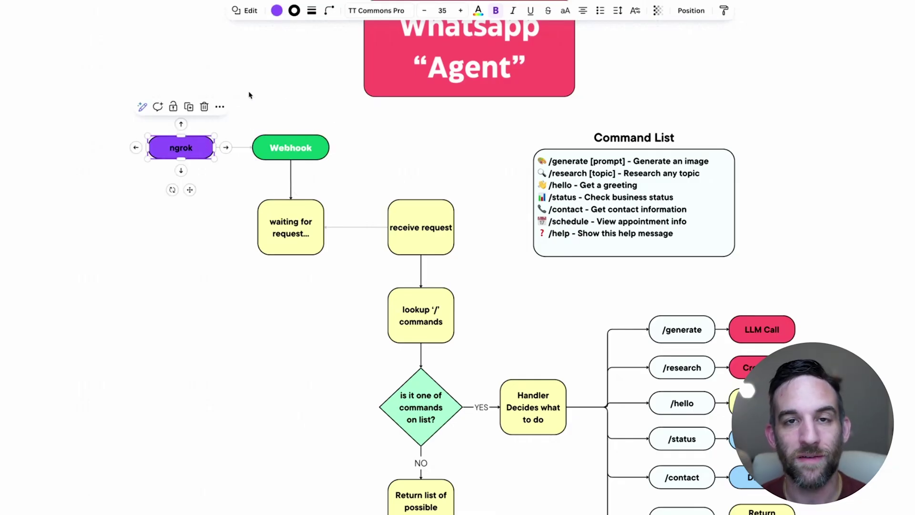
pyautogui.click(249, 94)
pyautogui.click(278, 152)
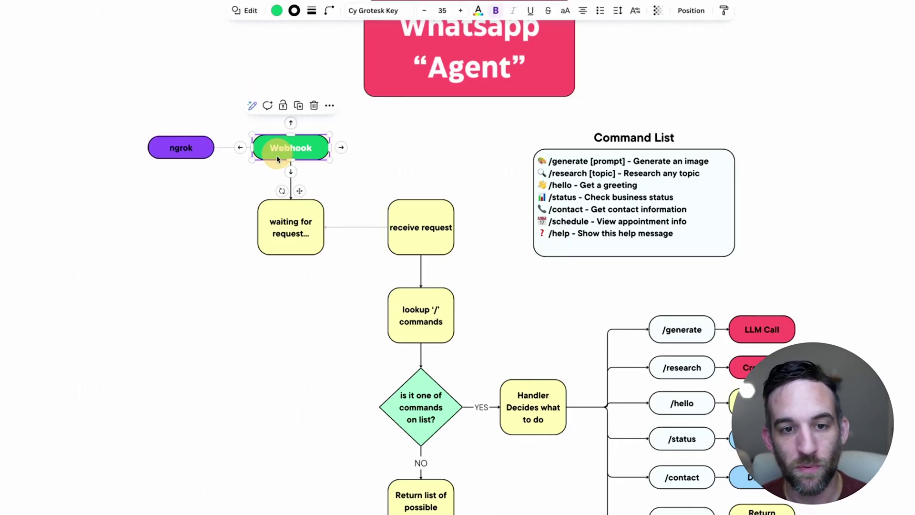
pyautogui.click(292, 211)
pyautogui.click(401, 187)
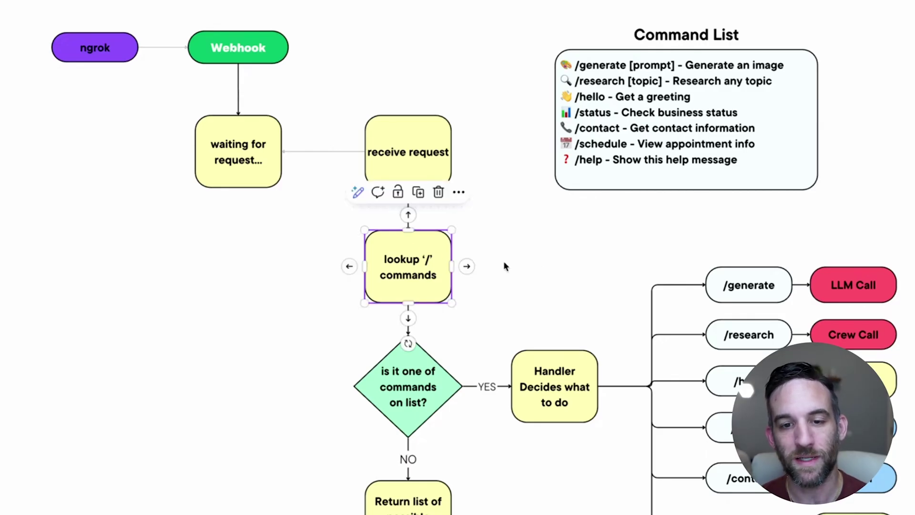
# Walk through the Command List and the Handler's /generate, /research, /hello, /status and /contact branches.
pyautogui.click(585, 81)
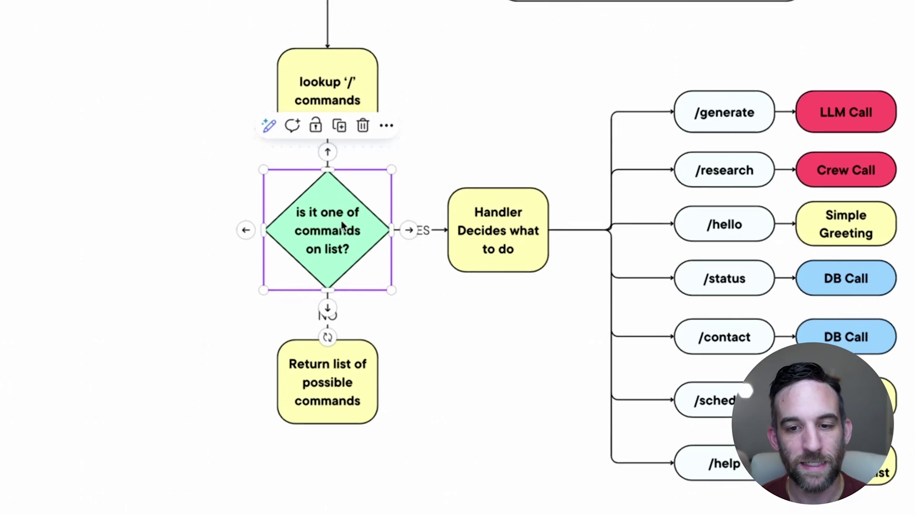
pyautogui.click(498, 231)
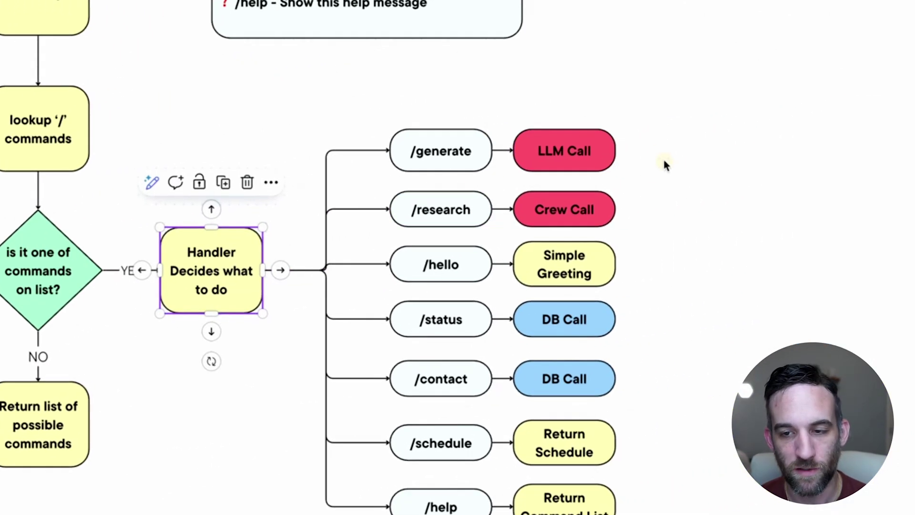
pyautogui.click(663, 160)
pyautogui.click(461, 148)
pyautogui.click(579, 154)
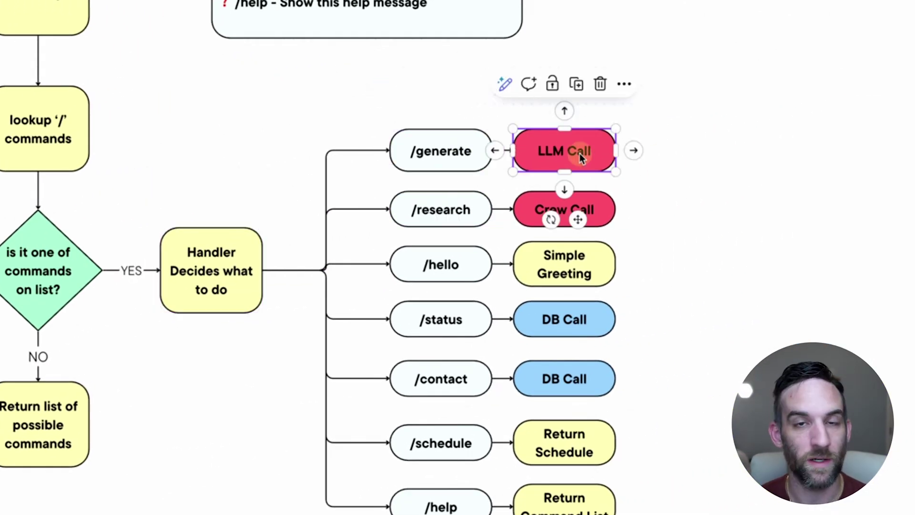
pyautogui.click(464, 210)
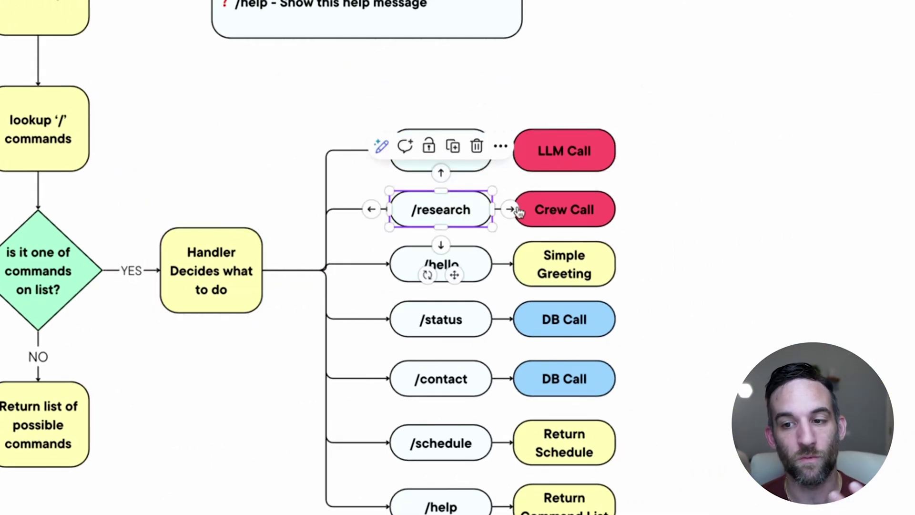
pyautogui.click(559, 216)
pyautogui.click(674, 261)
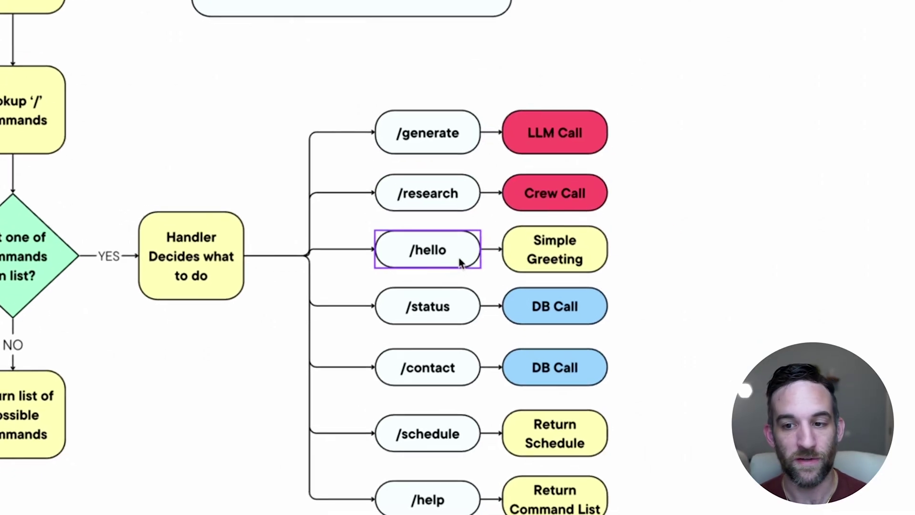
pyautogui.click(479, 265)
pyautogui.click(561, 268)
pyautogui.click(411, 262)
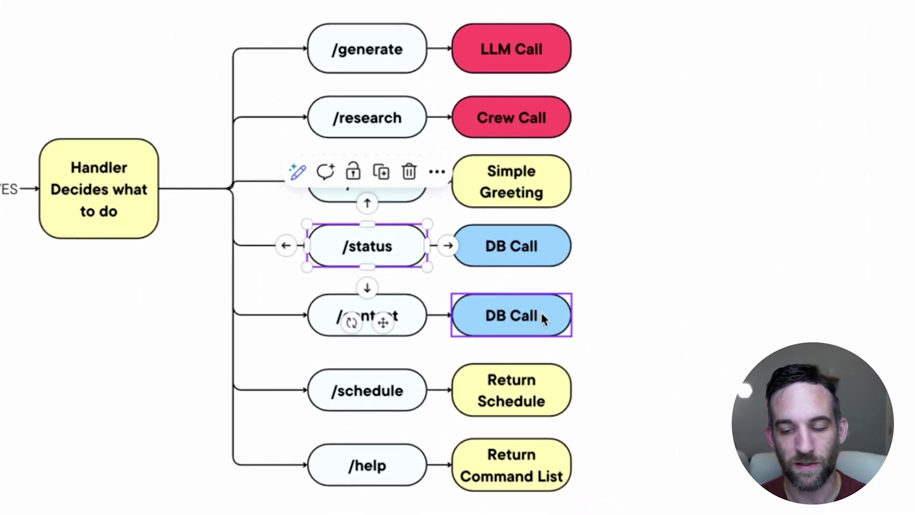
pyautogui.click(405, 317)
pyautogui.click(639, 305)
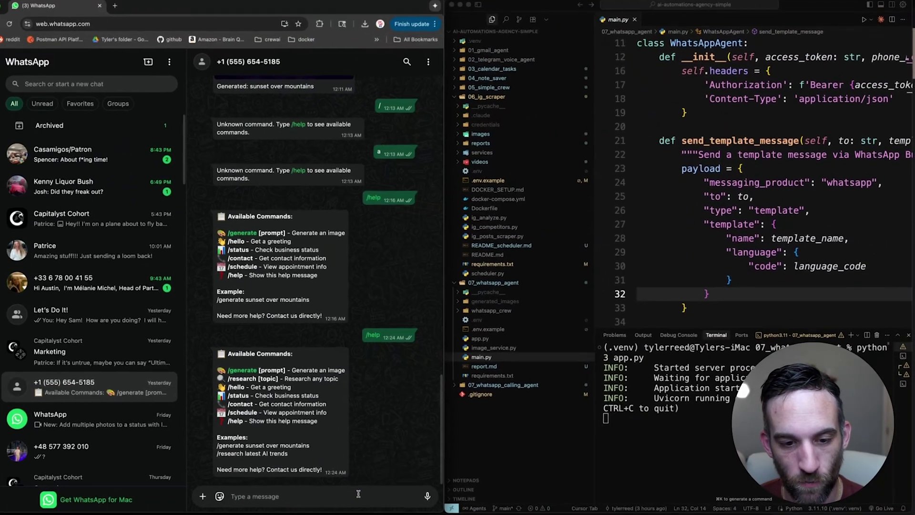
# Send /help to the agent and check the received webhook log entry.
pyautogui.write('/help')
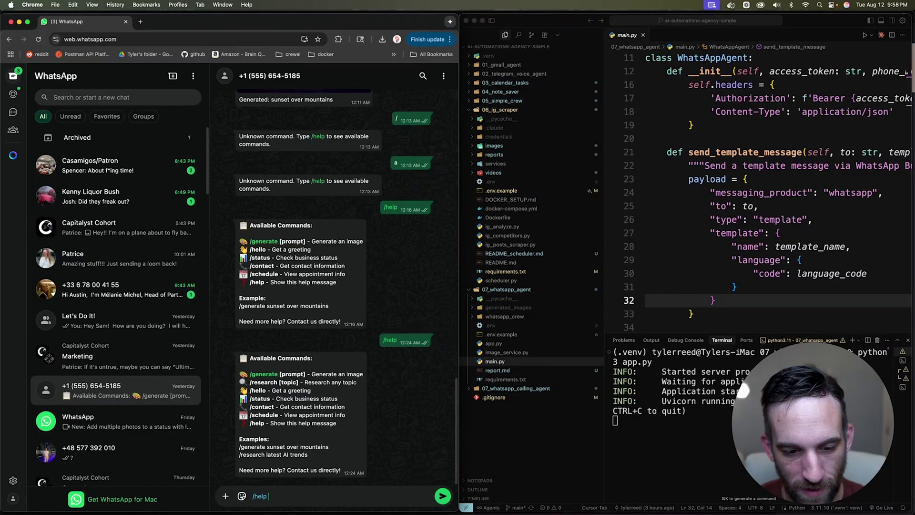
pyautogui.press('Return')
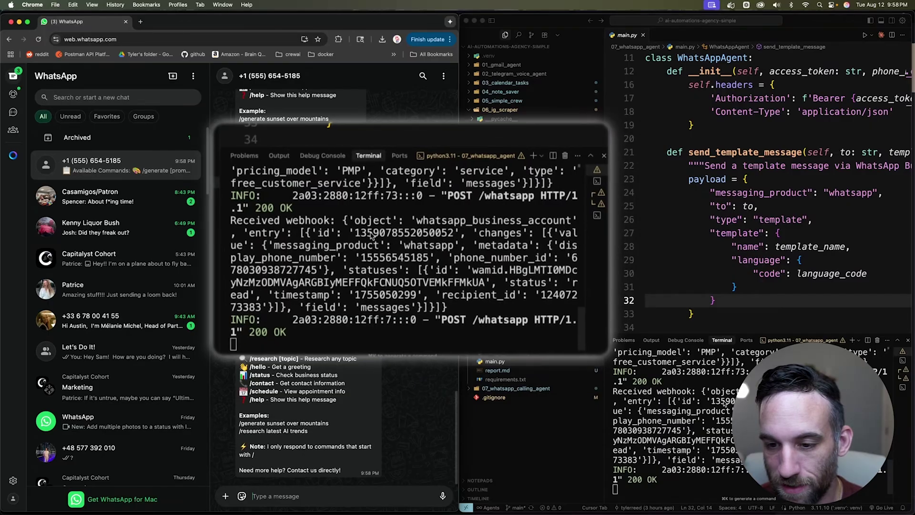
pyautogui.moveTo(227, 219); pyautogui.dragTo(354, 245)
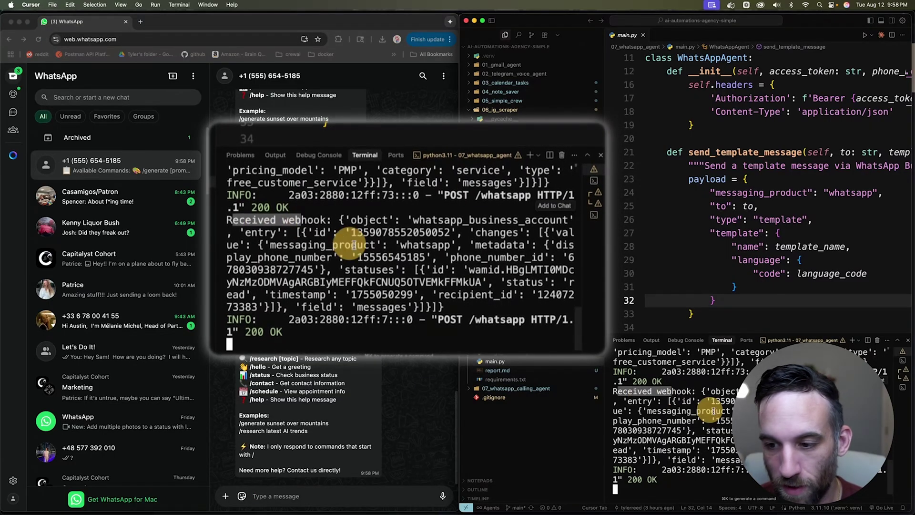
pyautogui.click(306, 437)
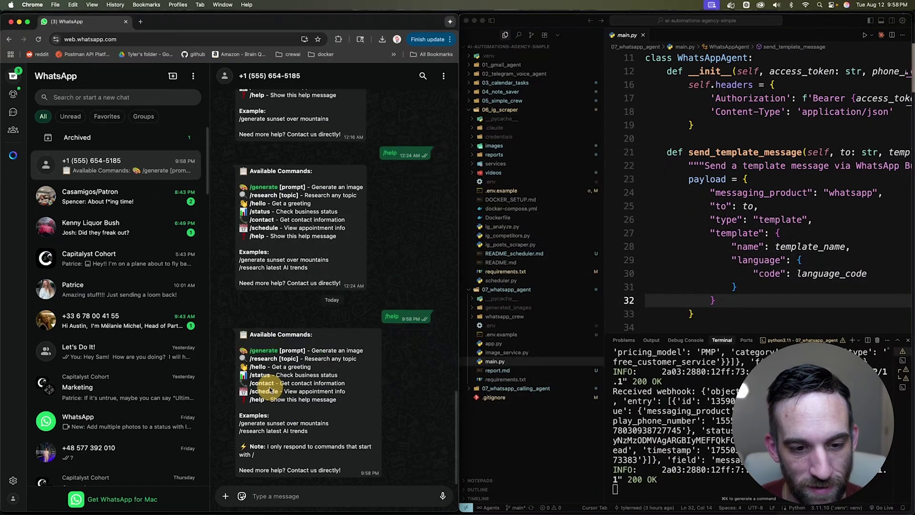
# Copy the '/generate sunset over mountains' example into the message box.
pyautogui.doubleClick(305, 422)
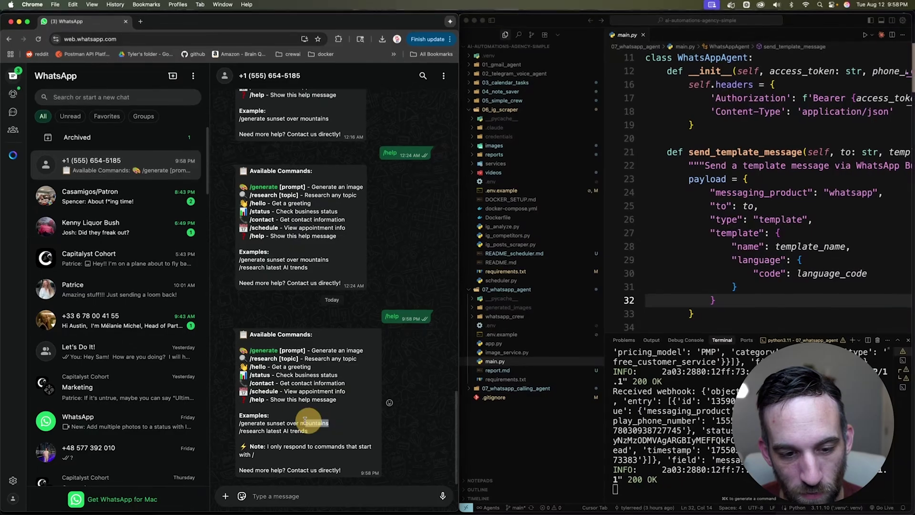
pyautogui.moveTo(305, 422); pyautogui.dragTo(240, 423)
pyautogui.press('super+c')
pyautogui.click(294, 495)
pyautogui.press('super+v')
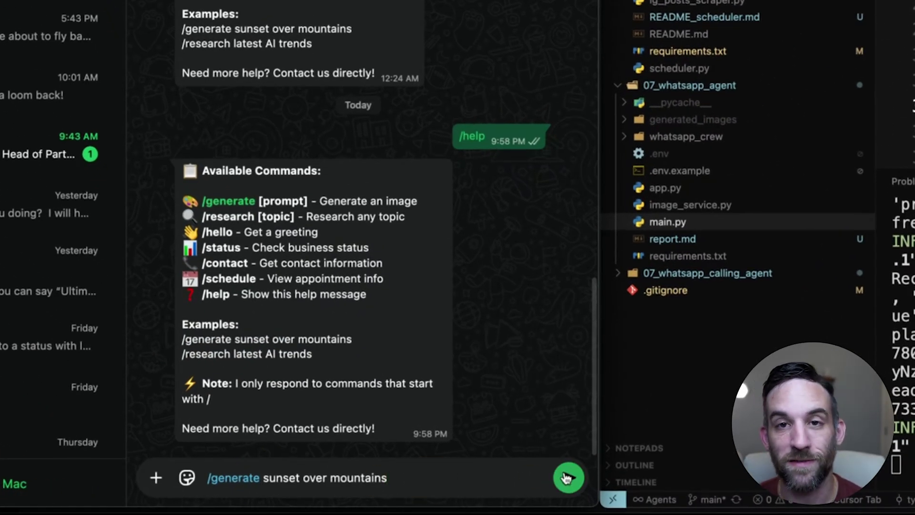
# Send '/generate sunset over mountains' and check the image-generation log line for the prompt.
pyautogui.click(568, 478)
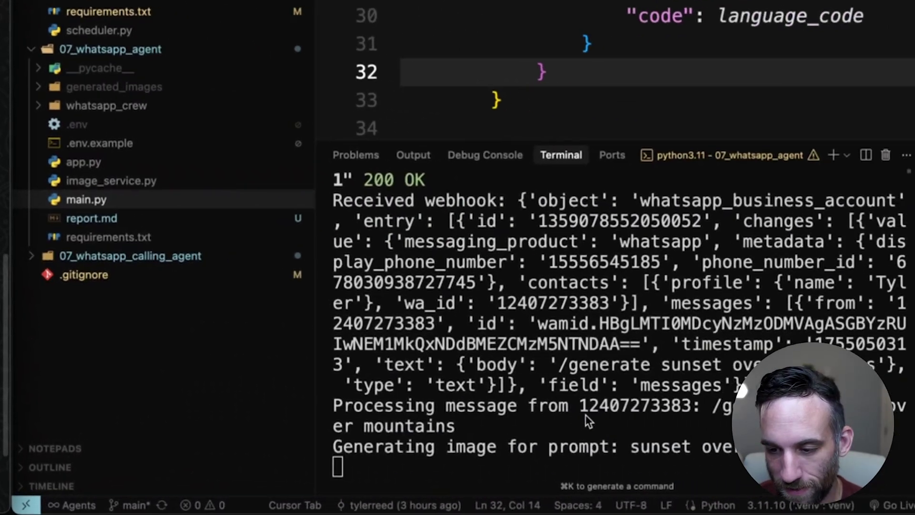
pyautogui.moveTo(848, 447); pyautogui.dragTo(338, 448)
pyautogui.click(484, 423)
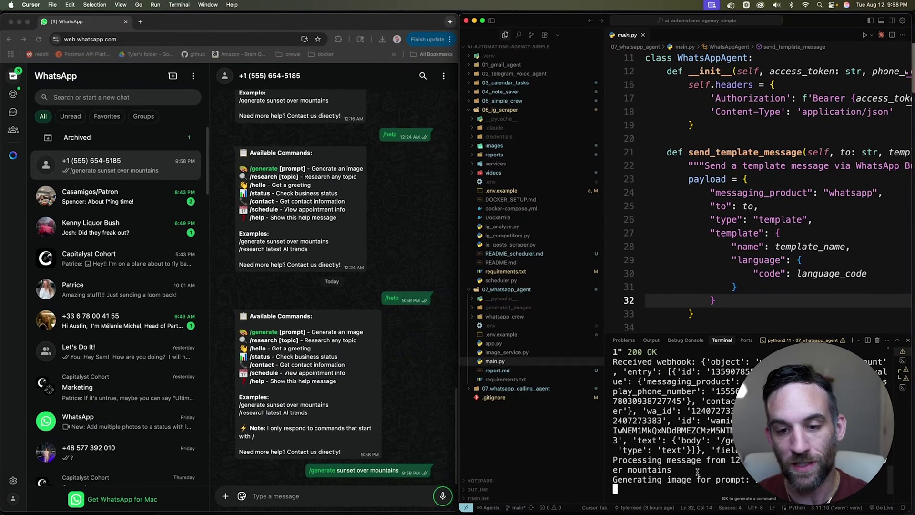
pyautogui.click(339, 411)
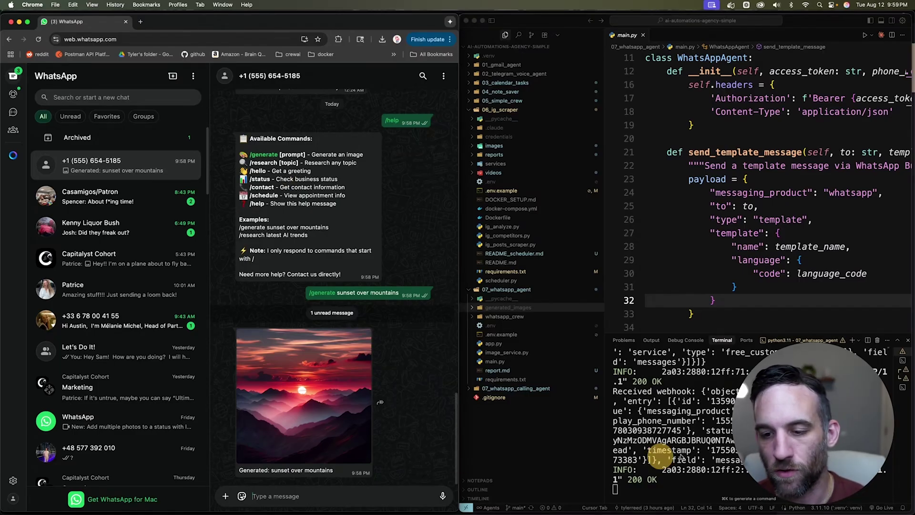
pyautogui.press('super+Tab')
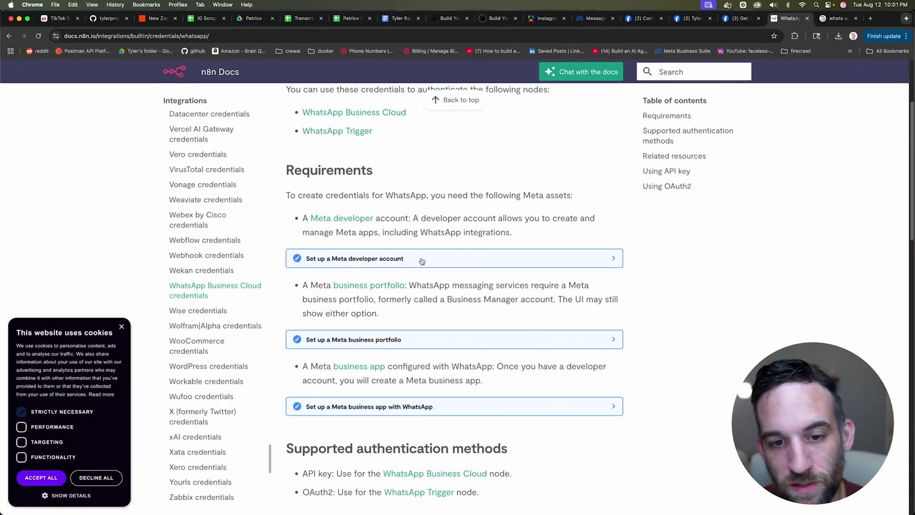
# Expand the Meta developer account, business portfolio and business app with WhatsApp setup steps.
pyautogui.click(420, 260)
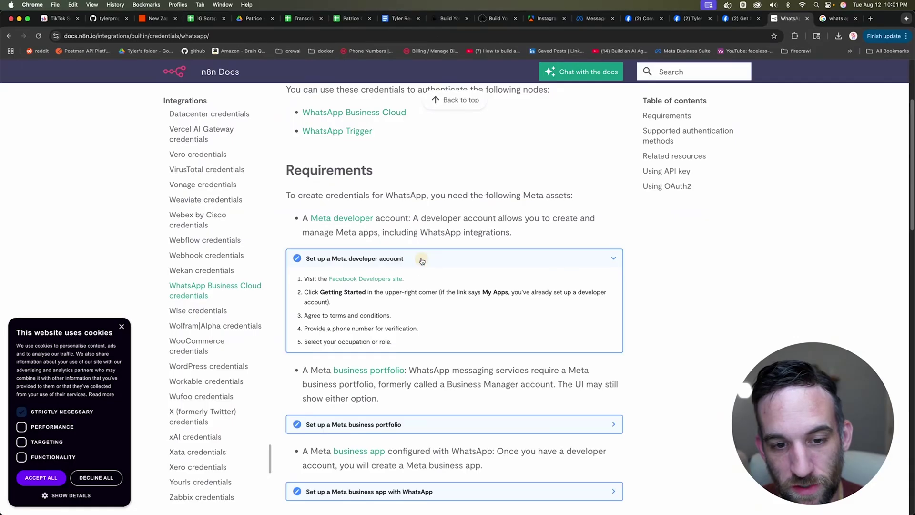
pyautogui.scroll(-3, 422, 260)
pyautogui.click(438, 314)
pyautogui.scroll(-3, 451, 338)
pyautogui.click(457, 358)
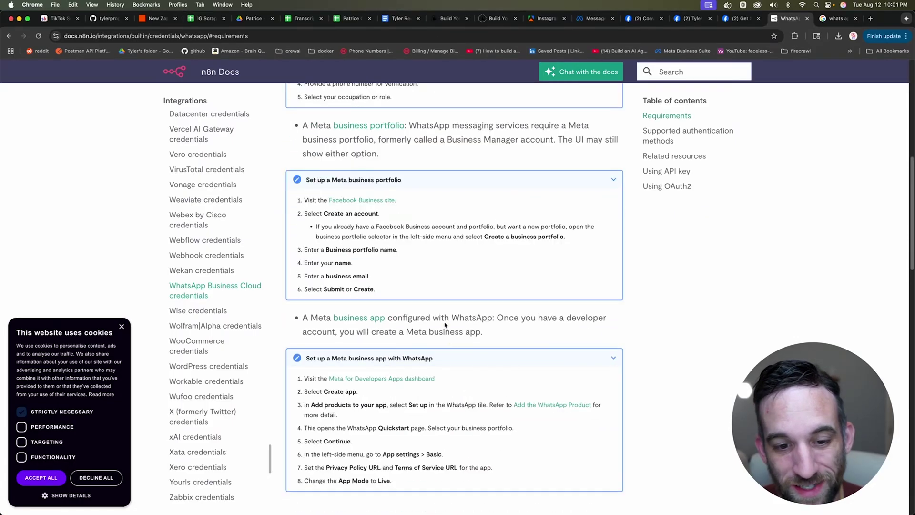
pyautogui.scroll(-1, 448, 326)
pyautogui.scroll(7, 444, 322)
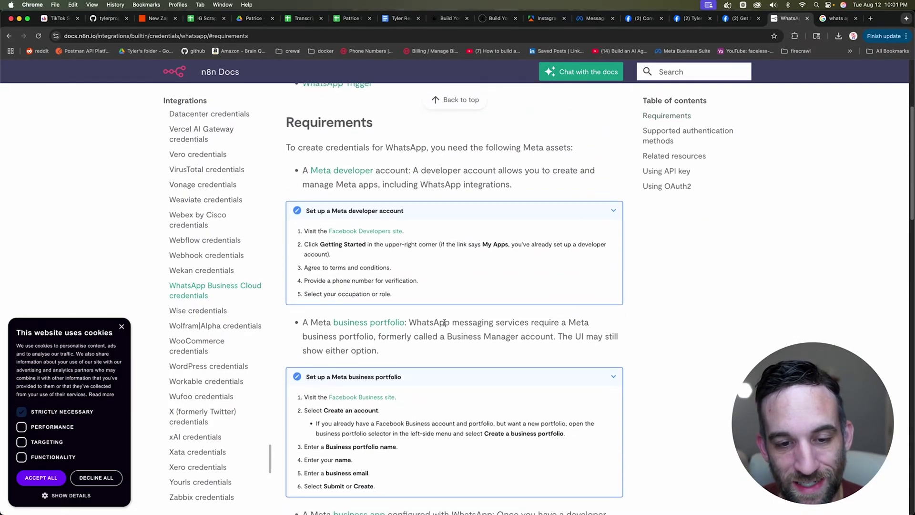
pyautogui.scroll(1, 445, 325)
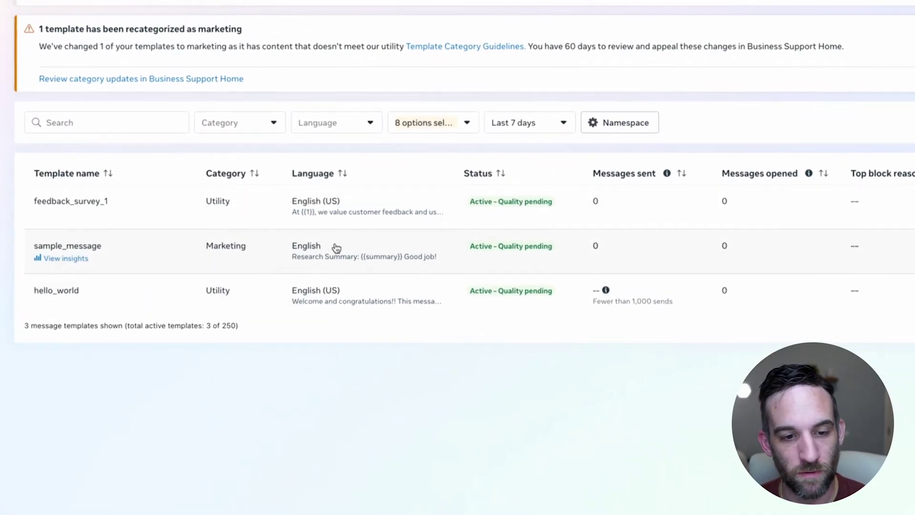
# Review the hello_world template's message text, then return to the templates list.
pyautogui.click(335, 290)
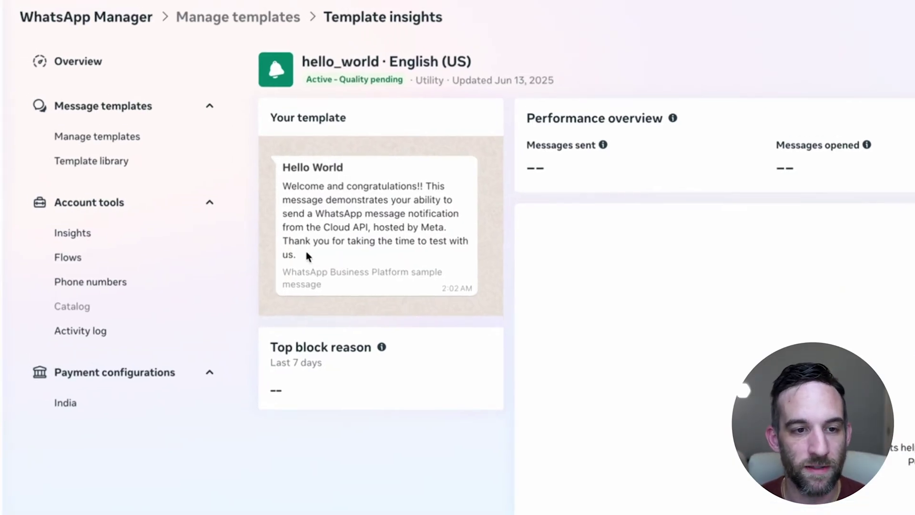
pyautogui.moveTo(306, 252); pyautogui.dragTo(285, 186)
pyautogui.click(319, 210)
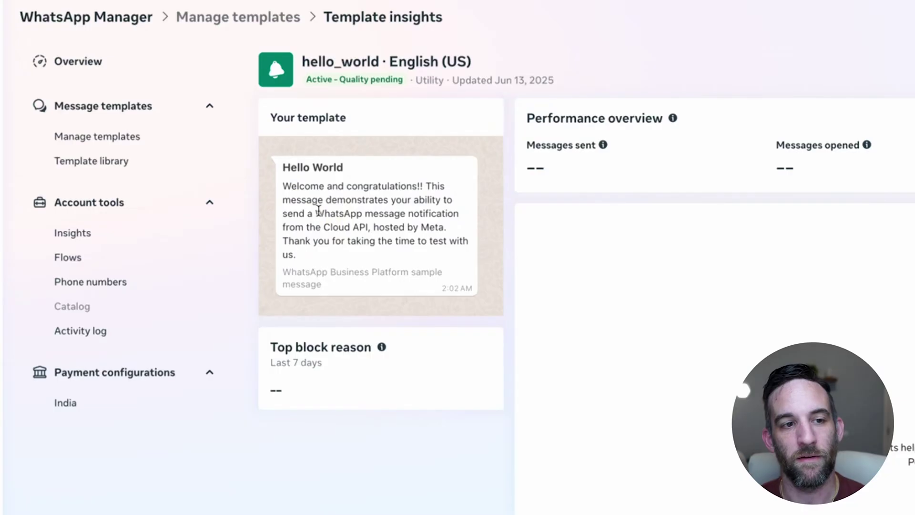
pyautogui.click(119, 139)
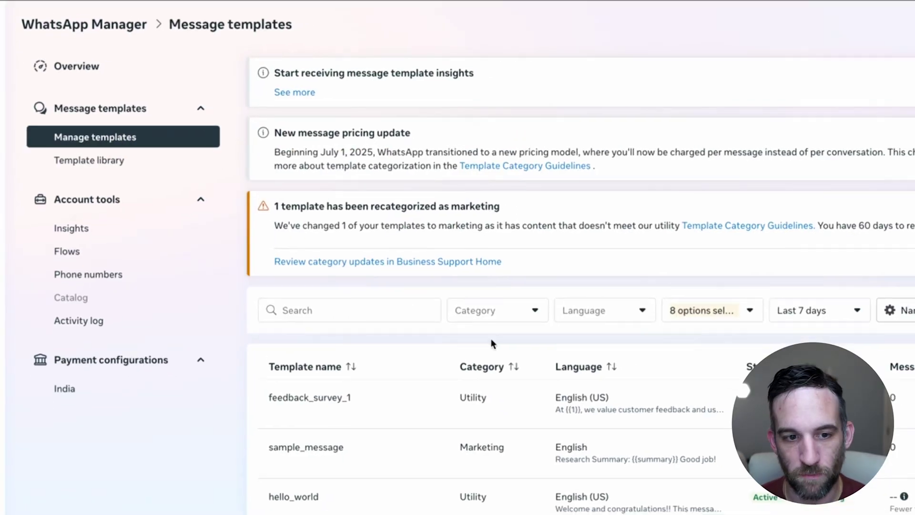
# Open feedback_survey_1 and read its message body and Provide feedback link.
pyautogui.click(436, 413)
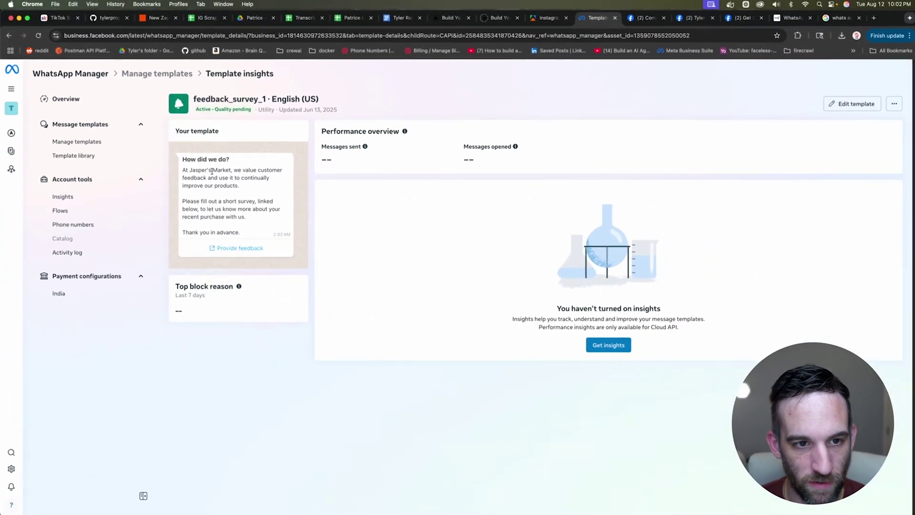
pyautogui.moveTo(242, 235); pyautogui.dragTo(181, 168)
pyautogui.click(227, 231)
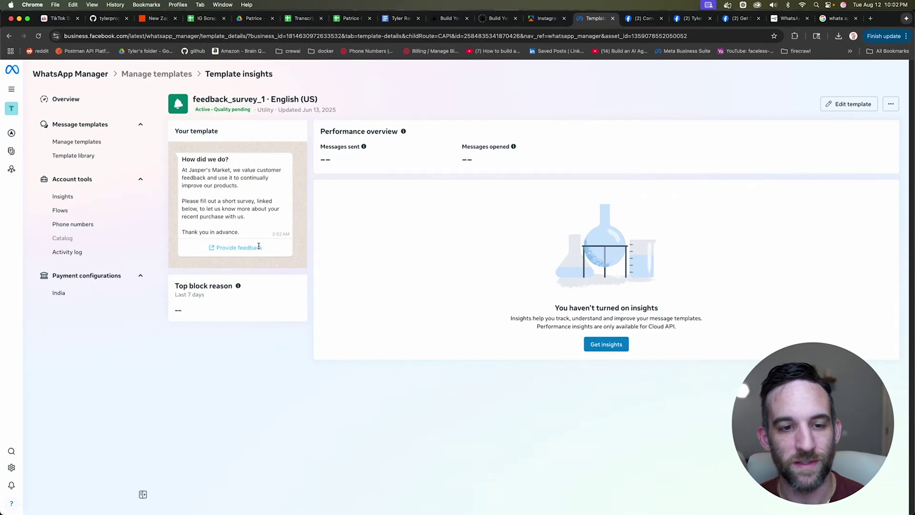
pyautogui.moveTo(263, 250); pyautogui.dragTo(208, 249)
pyautogui.click(228, 226)
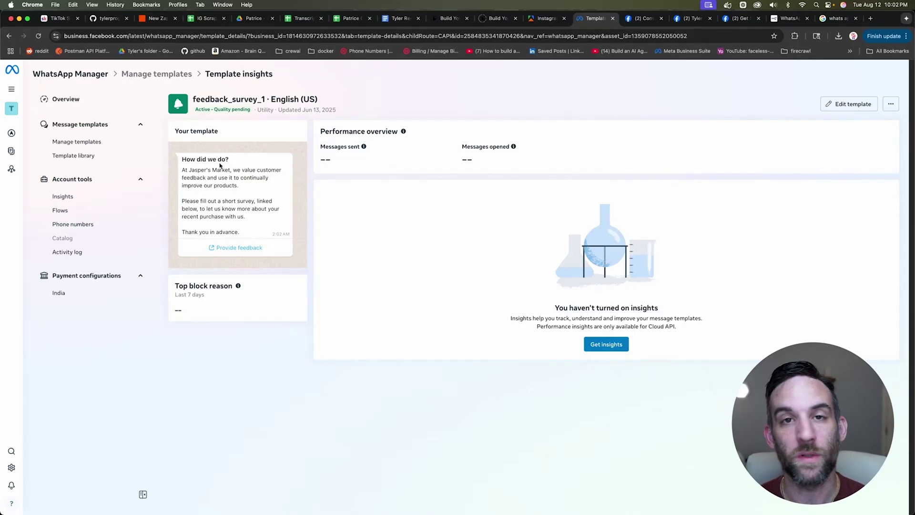
# Open the test number's automations and review its existing command list.
pyautogui.click(107, 226)
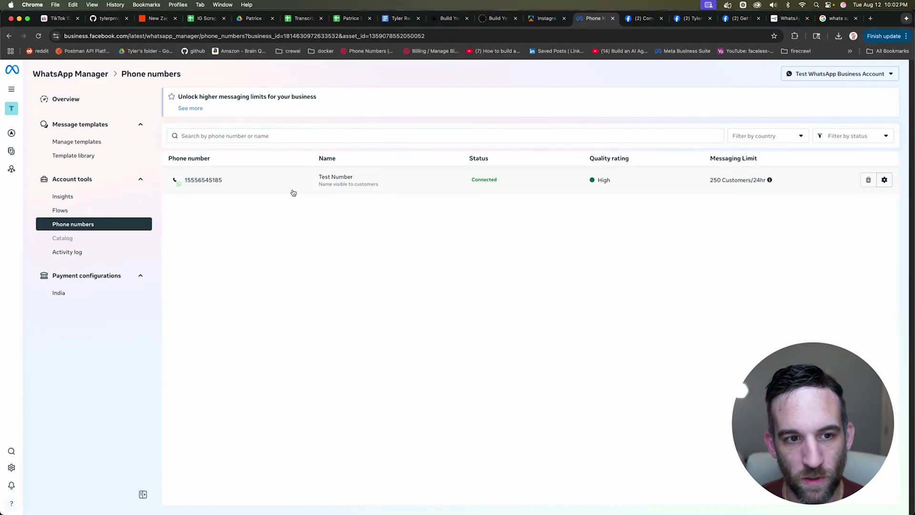
pyautogui.click(427, 183)
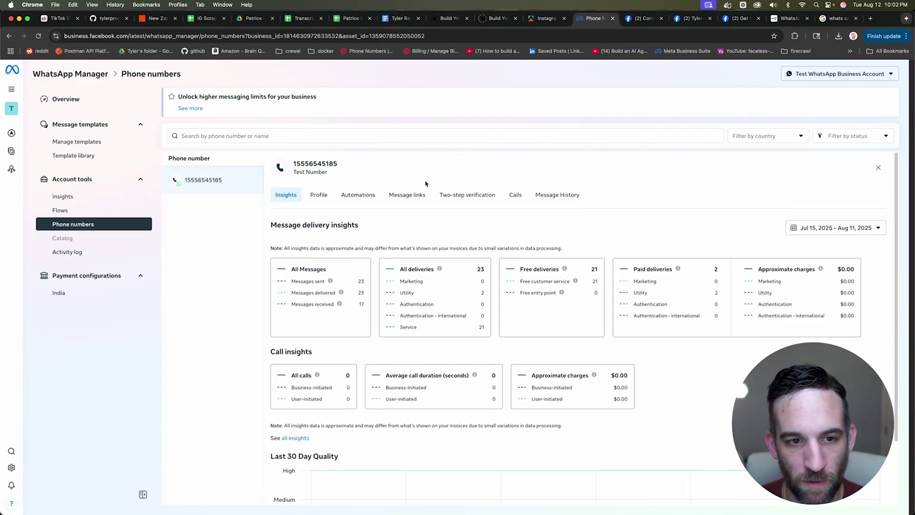
pyautogui.click(358, 195)
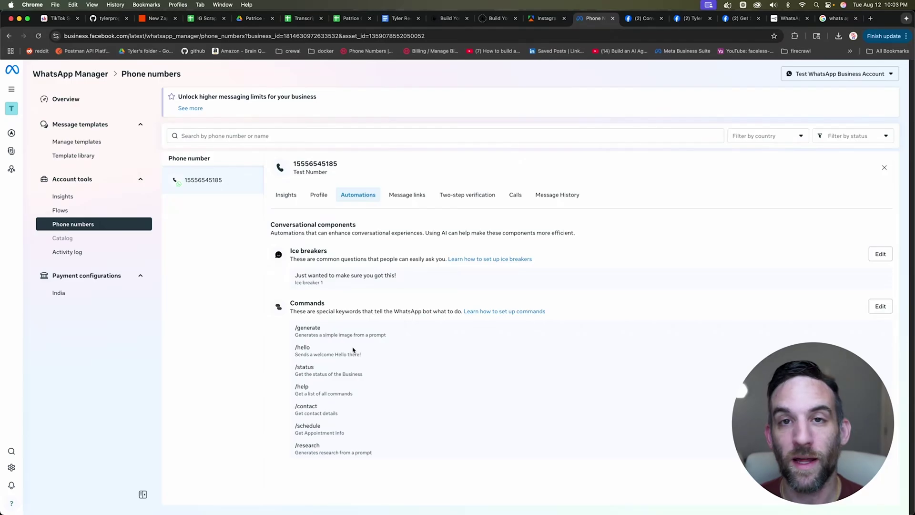
pyautogui.moveTo(294, 326); pyautogui.dragTo(447, 425)
pyautogui.click(633, 337)
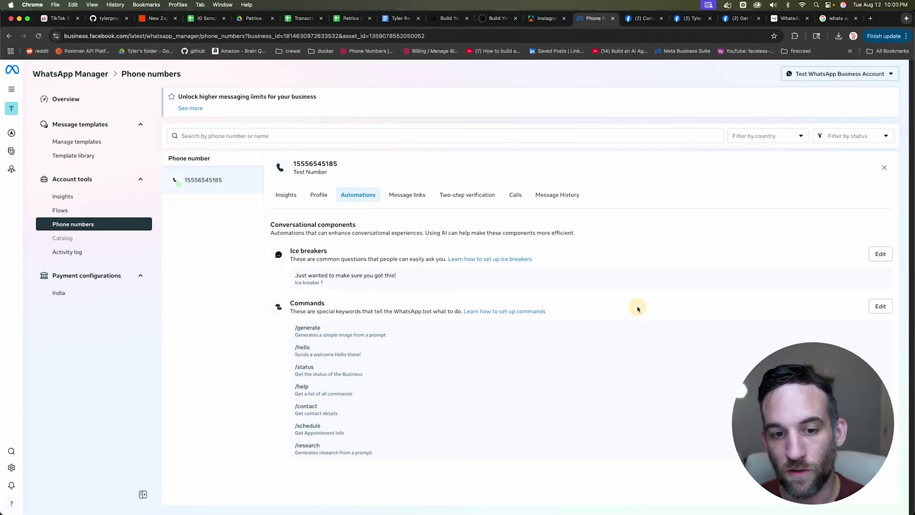
# Add a /poem command described as 'Create a simple haiku' and save it.
pyautogui.click(879, 306)
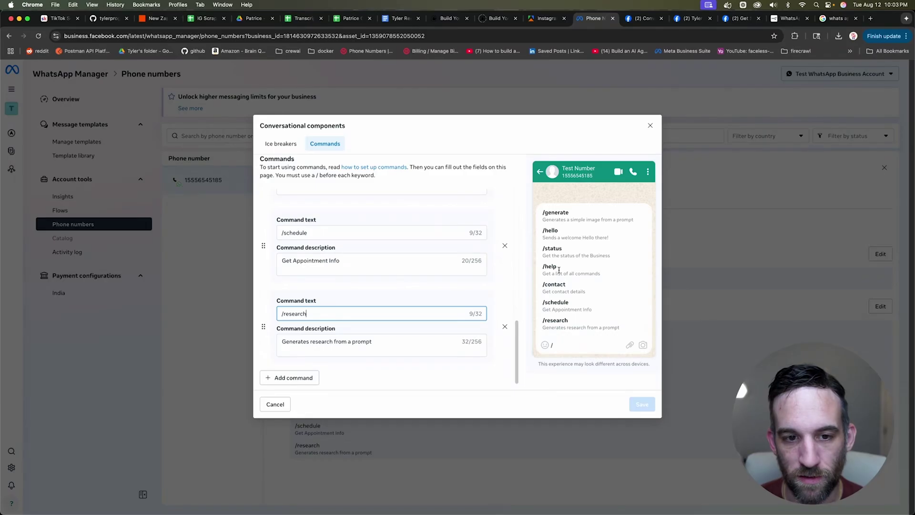
pyautogui.click(298, 379)
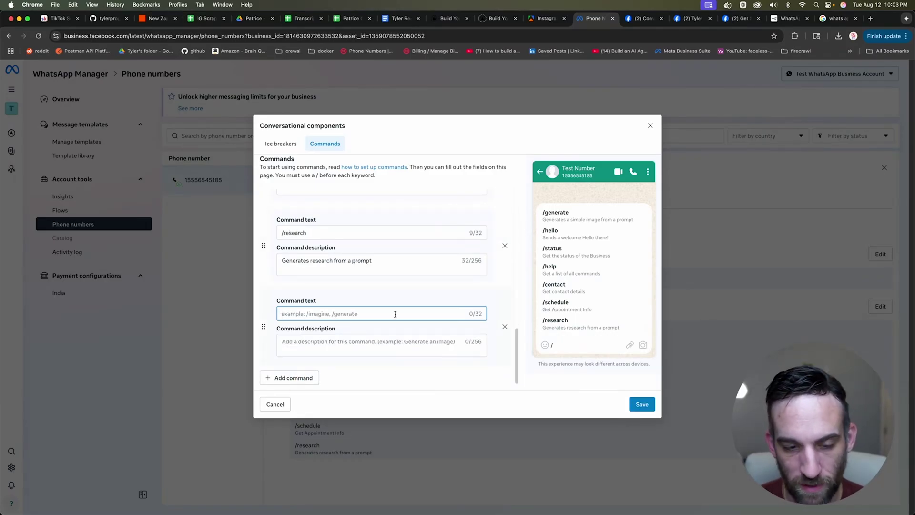
pyautogui.write('/po')
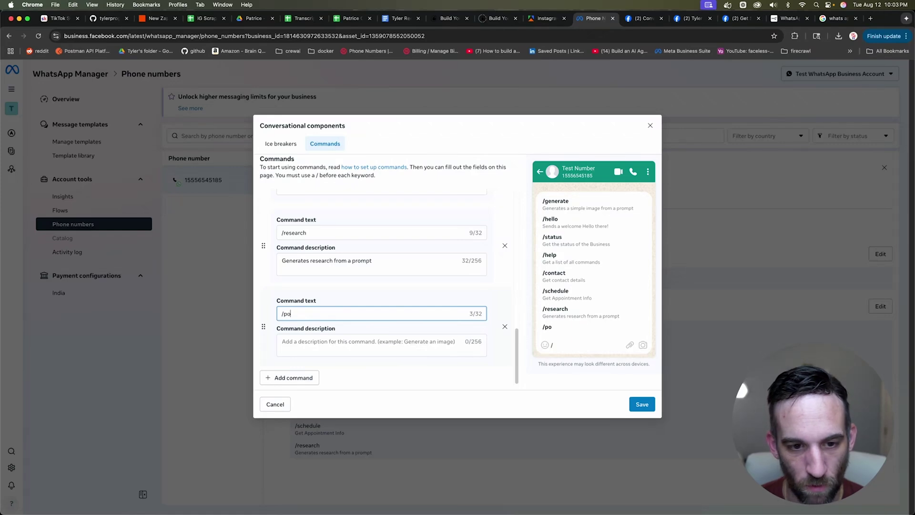
pyautogui.write('em')
pyautogui.press('Tab')
pyautogui.write('Create')
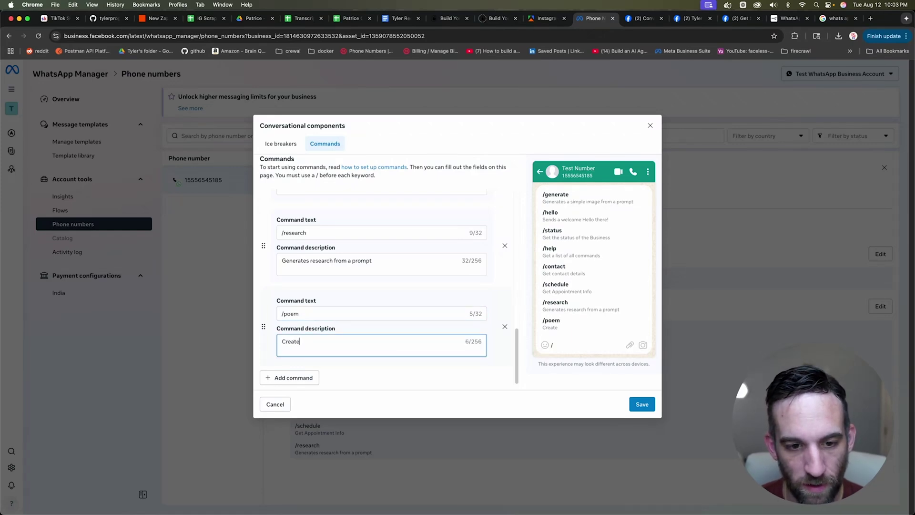
pyautogui.write(' a simple hai')
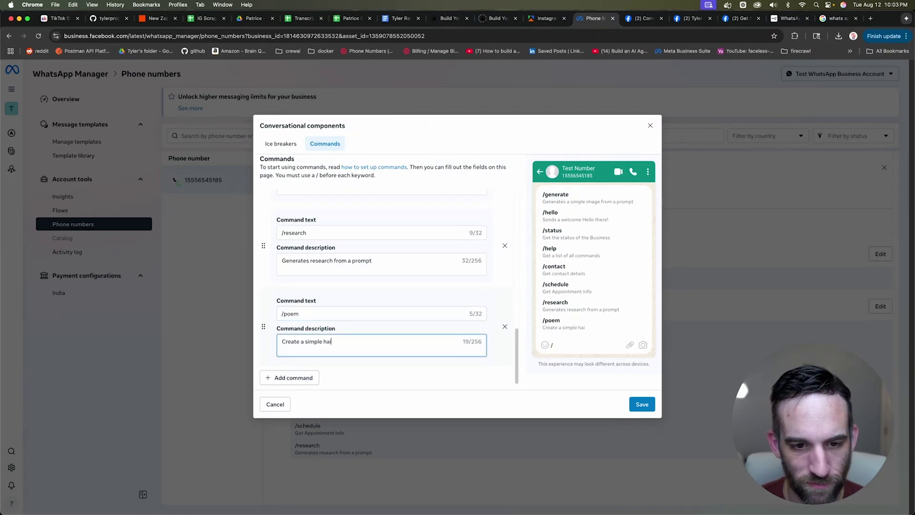
pyautogui.write('ku')
pyautogui.click(476, 370)
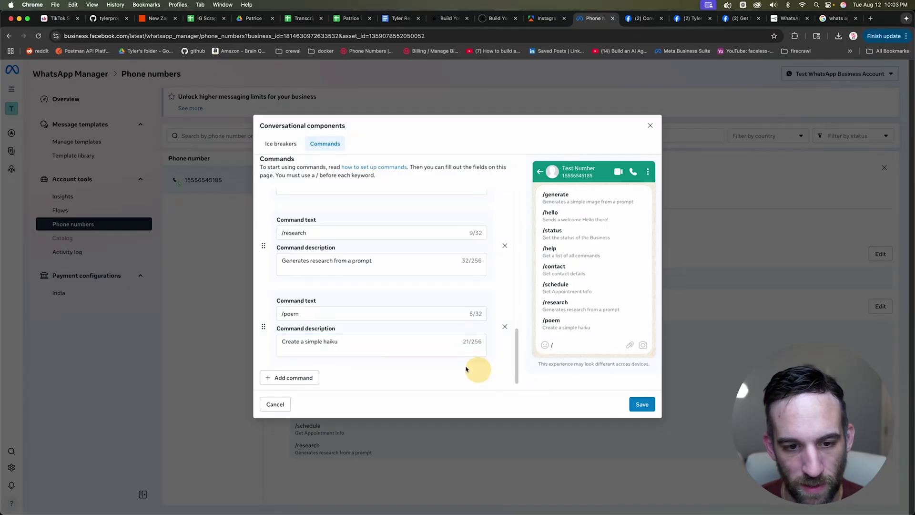
pyautogui.click(351, 342)
pyautogui.click(380, 365)
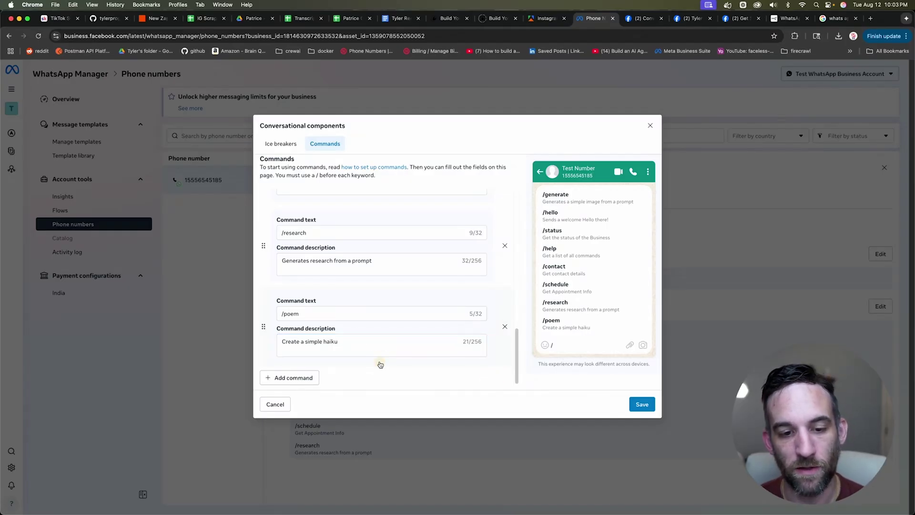
pyautogui.click(642, 405)
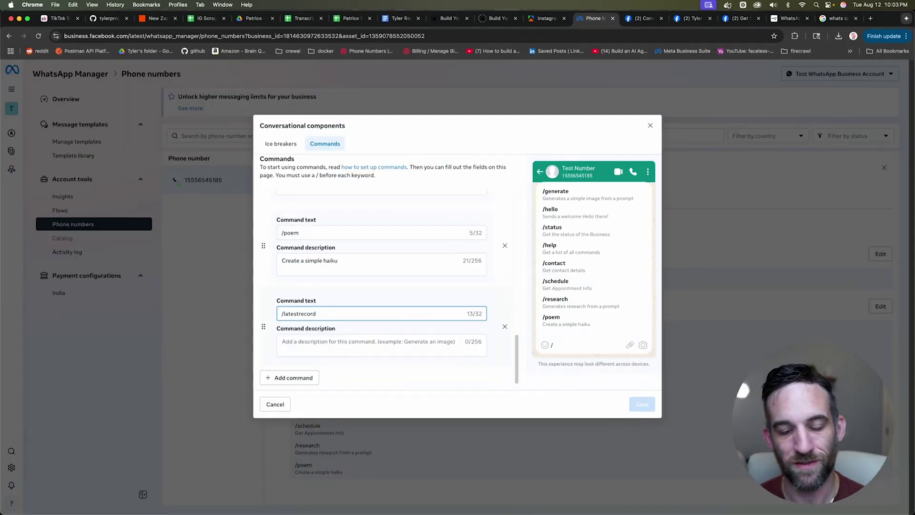
pyautogui.press('Tab')
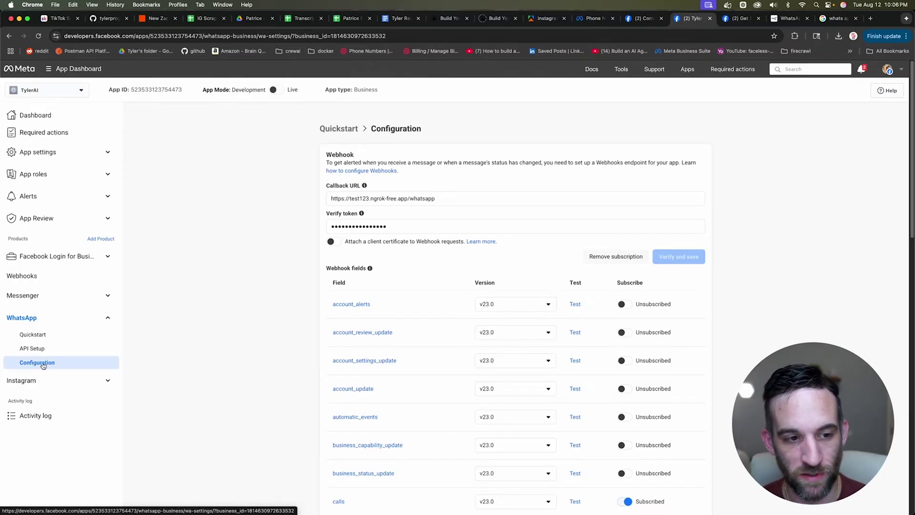
# Select the ngrok callback URL, then empty the Verify token field.
pyautogui.moveTo(462, 200); pyautogui.dragTo(320, 198)
pyautogui.click(466, 200)
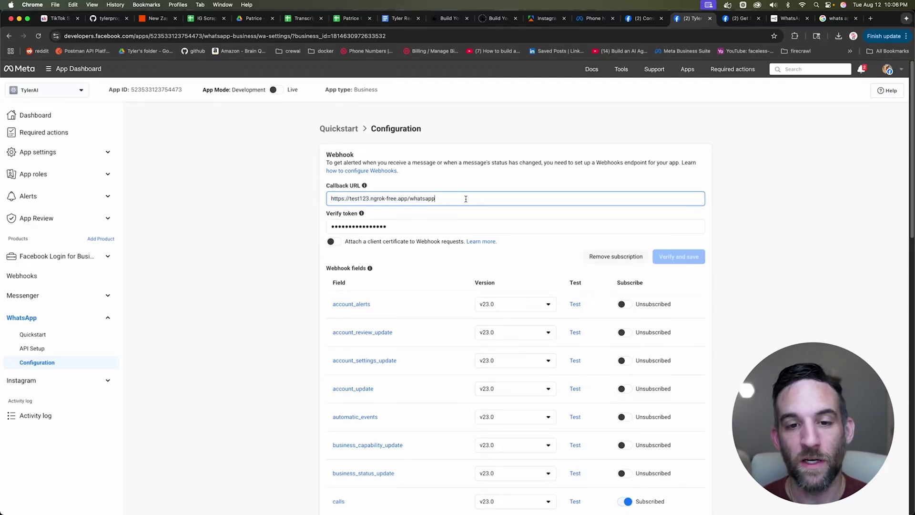
pyautogui.moveTo(453, 199); pyautogui.dragTo(347, 199)
pyautogui.click(450, 199)
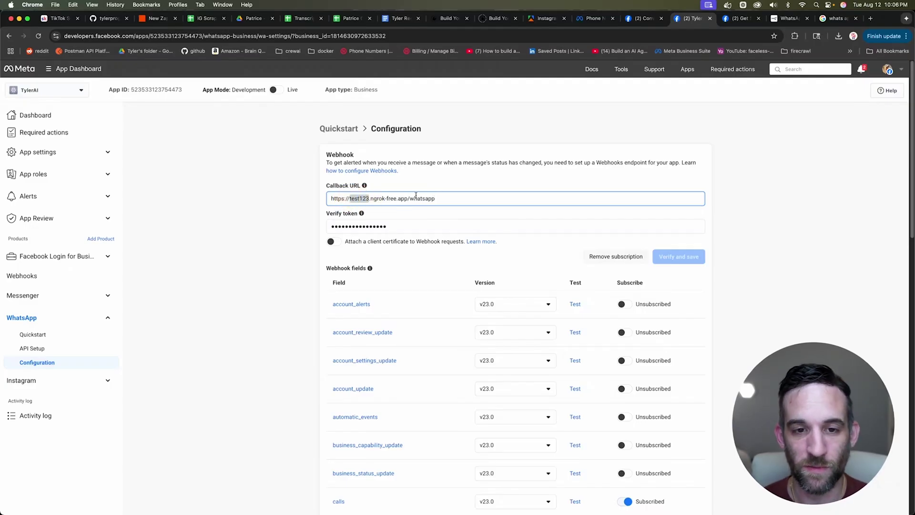
pyautogui.click(387, 226)
pyautogui.click(291, 219)
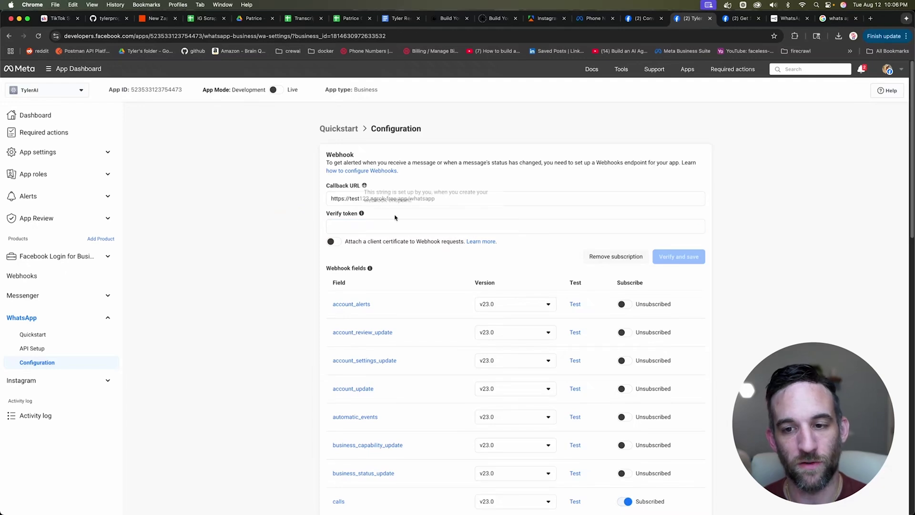
pyautogui.click(385, 227)
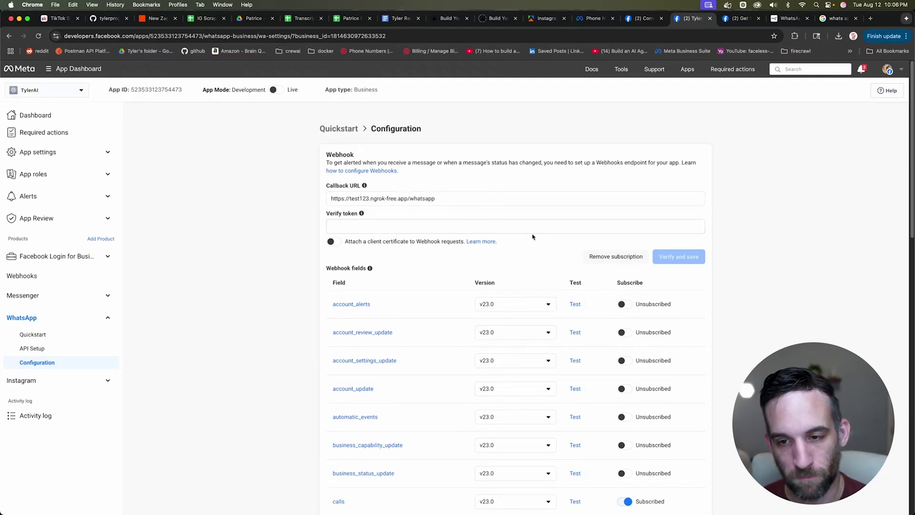
pyautogui.scroll(-5, 548, 248)
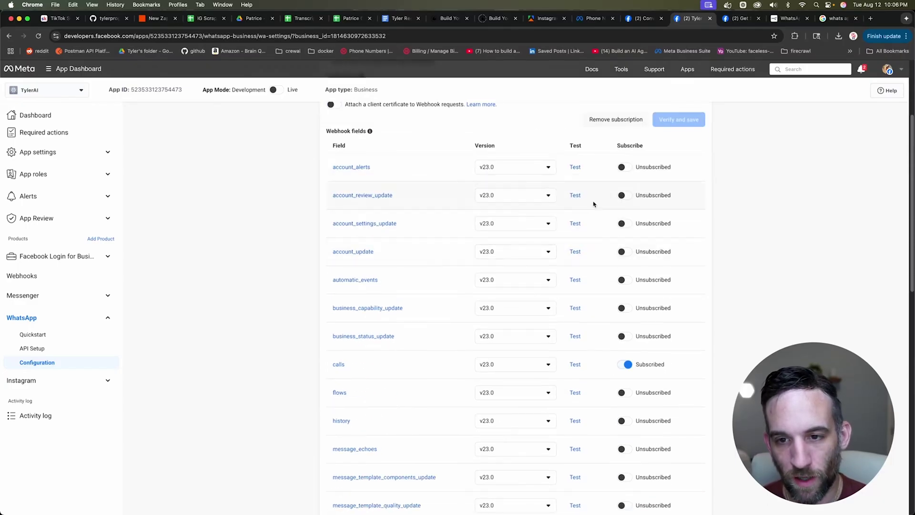
pyautogui.scroll(-5, 626, 239)
pyautogui.scroll(-5, 625, 239)
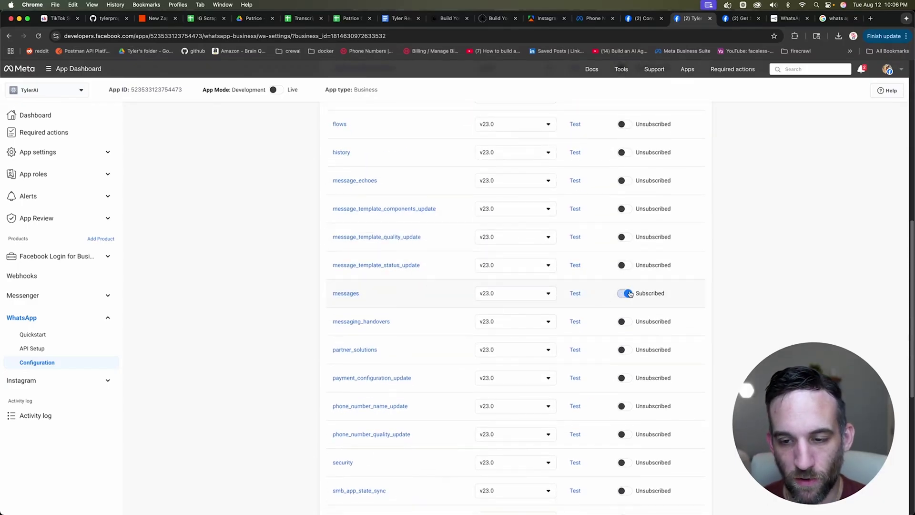
pyautogui.scroll(-8, 602, 300)
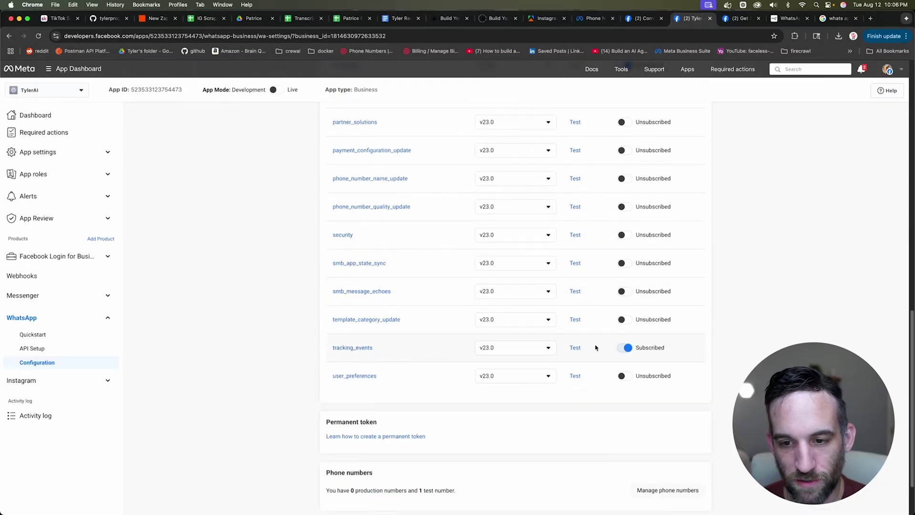
pyautogui.scroll(2, 611, 334)
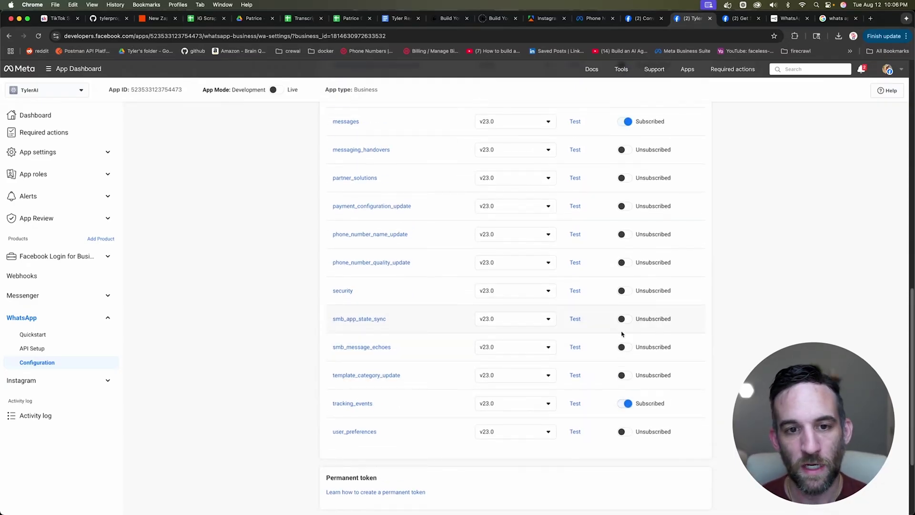
pyautogui.scroll(9, 622, 334)
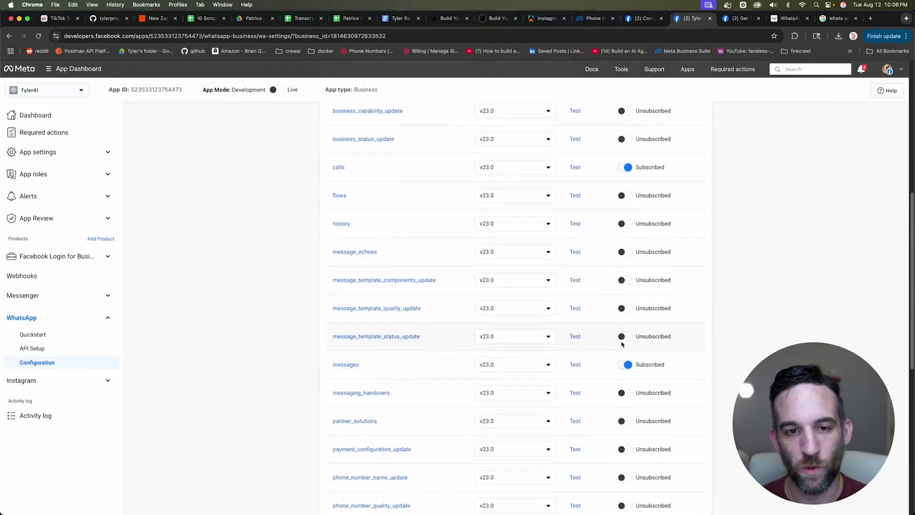
pyautogui.scroll(2, 622, 333)
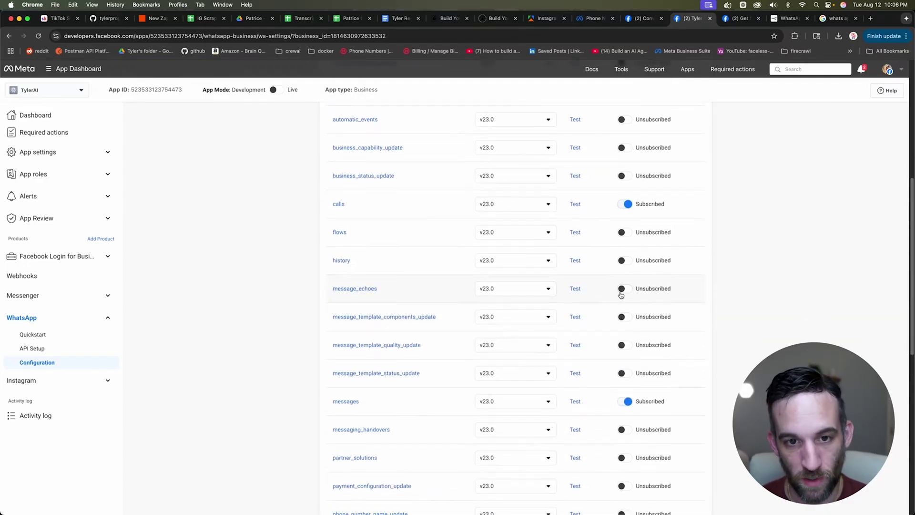
pyautogui.scroll(4, 621, 295)
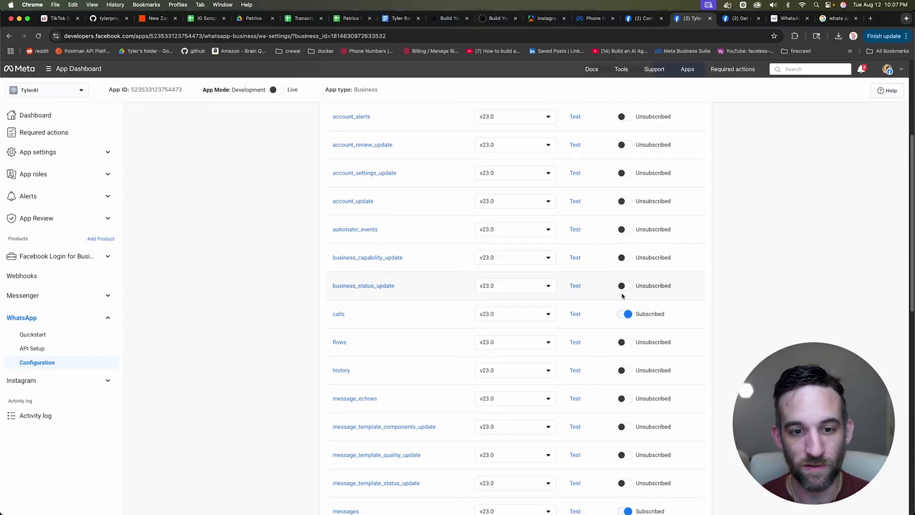
pyautogui.scroll(-8, 622, 296)
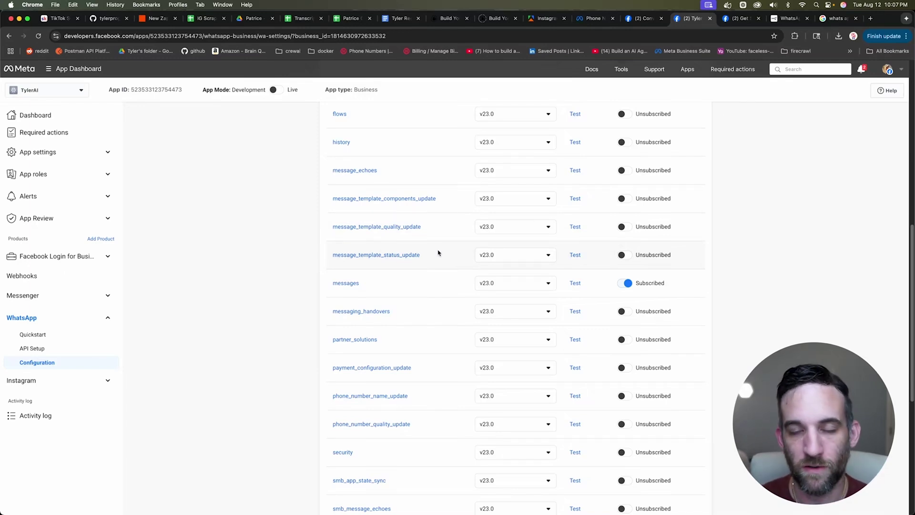
pyautogui.scroll(8, 450, 259)
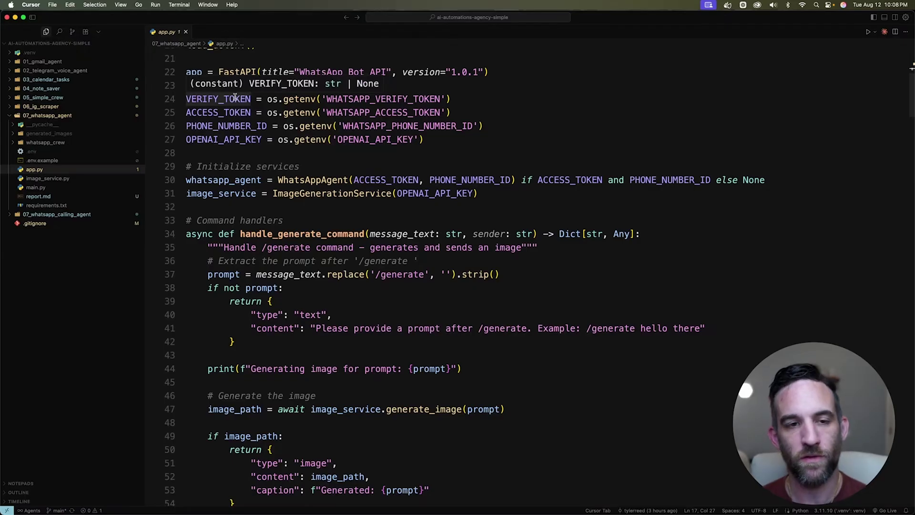
pyautogui.doubleClick(224, 99)
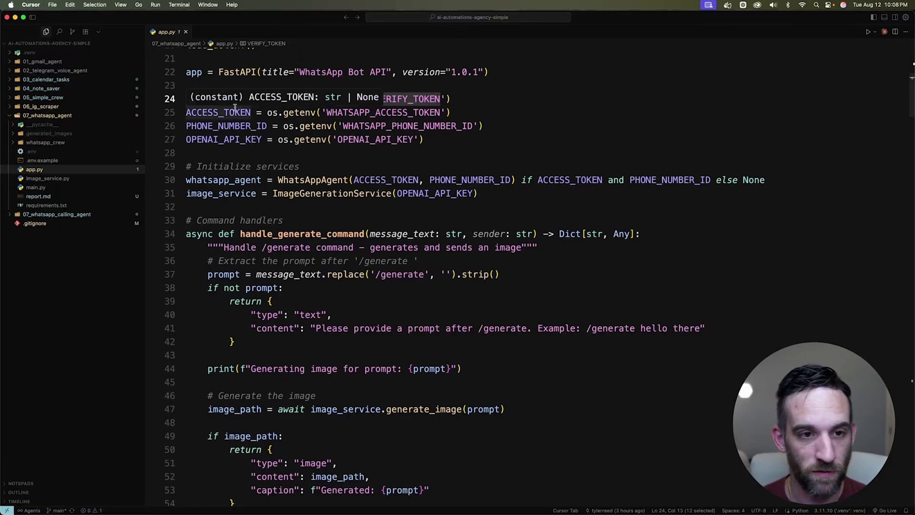
# Inspect the ACCESS_TOKEN, PHONE_NUMBER_ID and OPENAI_API_KEY settings in app.py.
pyautogui.doubleClick(235, 111)
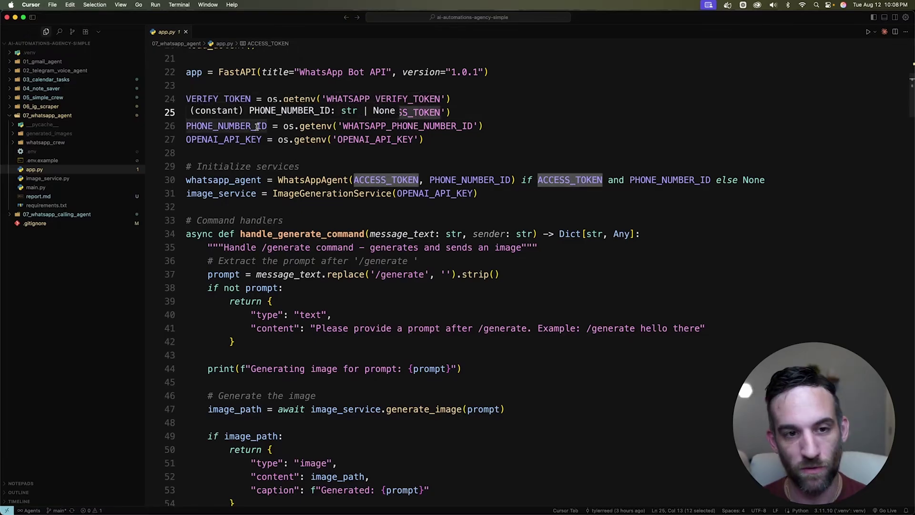
pyautogui.doubleClick(257, 126)
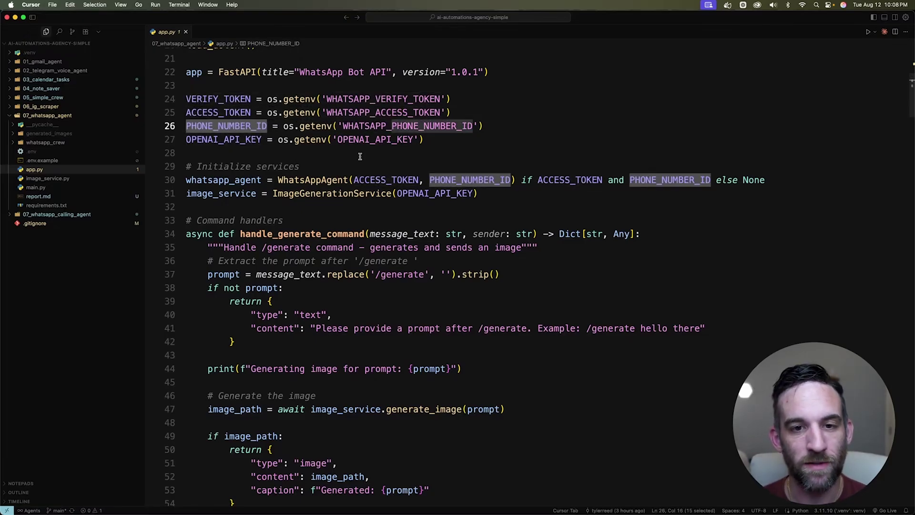
pyautogui.click(446, 142)
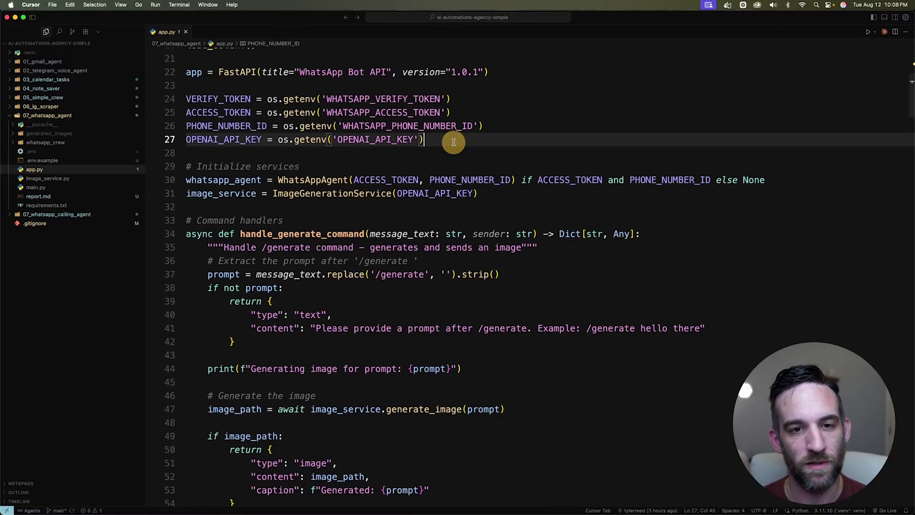
pyautogui.doubleClick(258, 144)
pyautogui.click(495, 154)
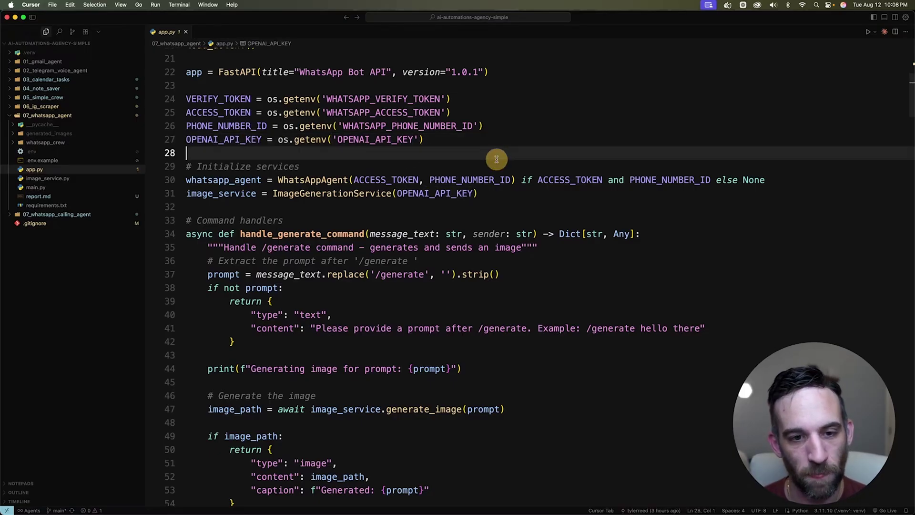
pyautogui.scroll(-5, 482, 155)
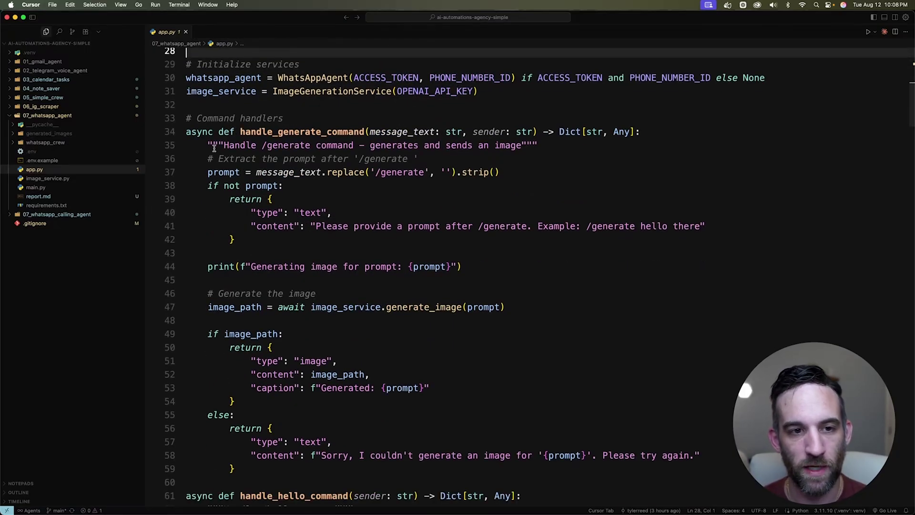
# Collapse the generate, hello, status, help, contact, schedule and research handler functions.
pyautogui.click(181, 132)
pyautogui.click(181, 159)
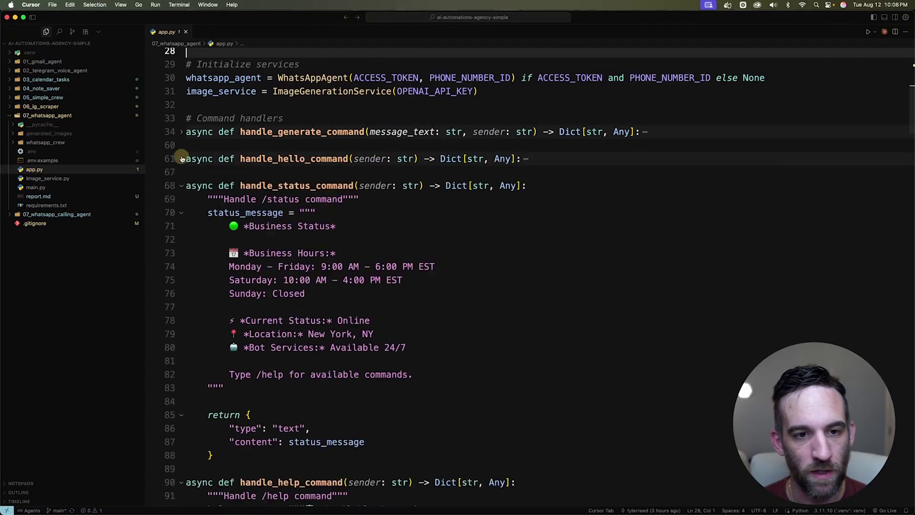
pyautogui.click(181, 185)
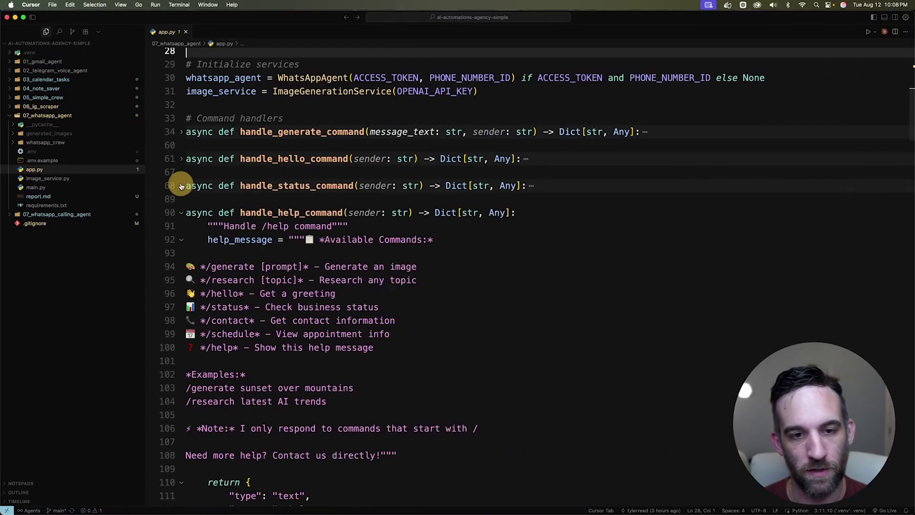
pyautogui.click(181, 213)
pyautogui.click(181, 239)
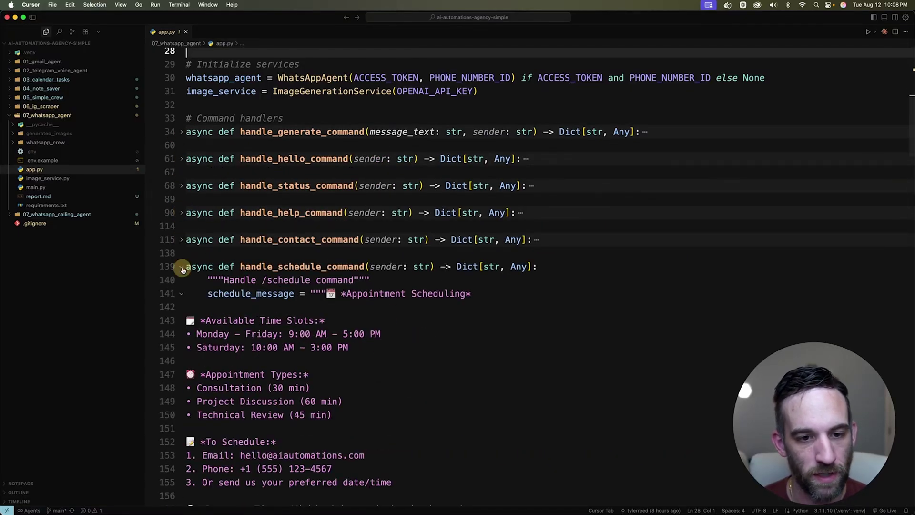
pyautogui.click(181, 266)
pyautogui.scroll(-1, 186, 258)
pyautogui.click(181, 272)
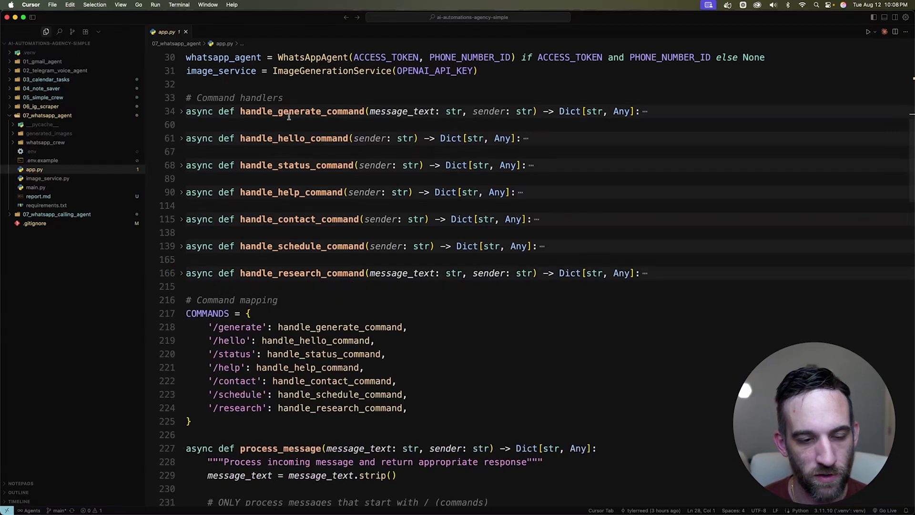
# Review the COMMANDS mapping and process_message's startswith command matching loop.
pyautogui.click(295, 354)
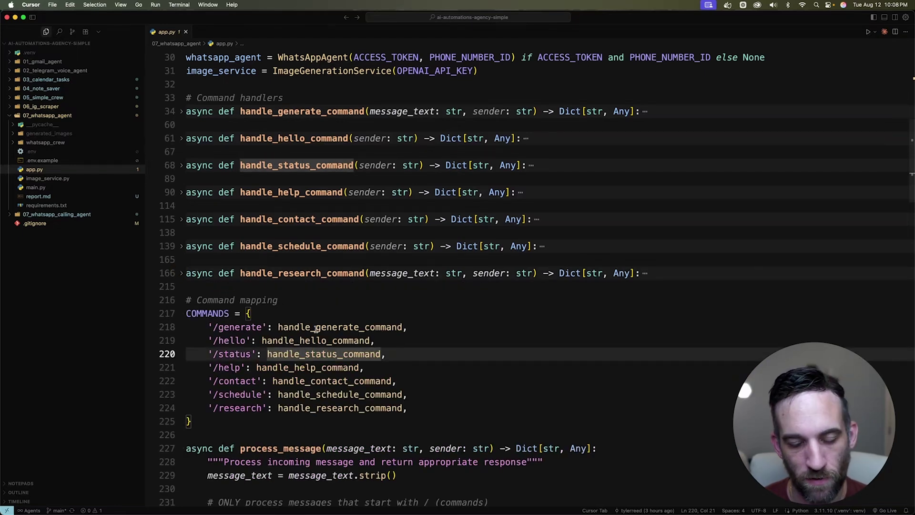
pyautogui.scroll(-2, 316, 329)
pyautogui.click(409, 346)
pyautogui.scroll(-3, 415, 343)
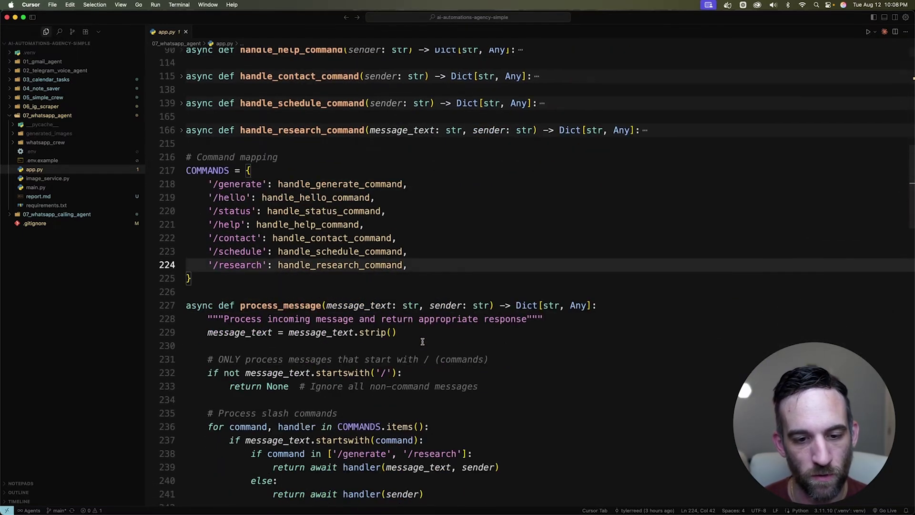
pyautogui.scroll(-3, 315, 305)
pyautogui.scroll(-2, 277, 262)
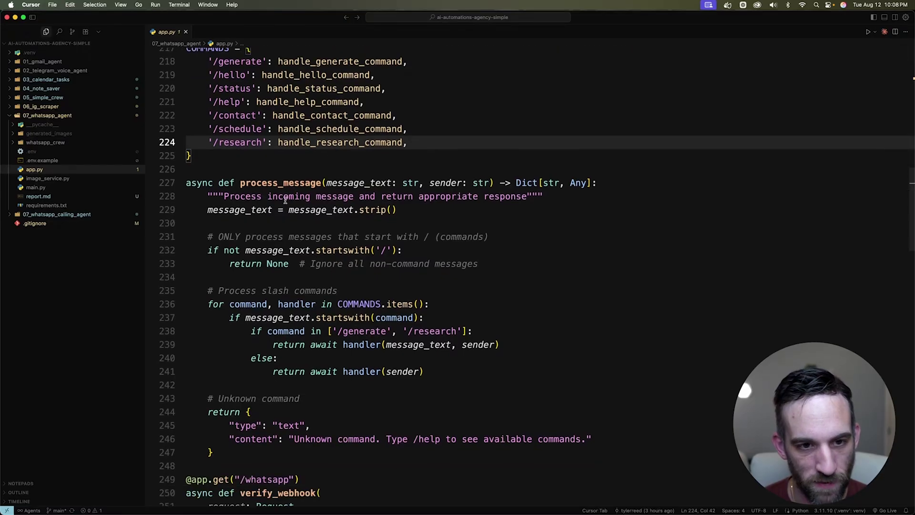
pyautogui.click(292, 183)
pyautogui.click(378, 304)
pyautogui.click(364, 316)
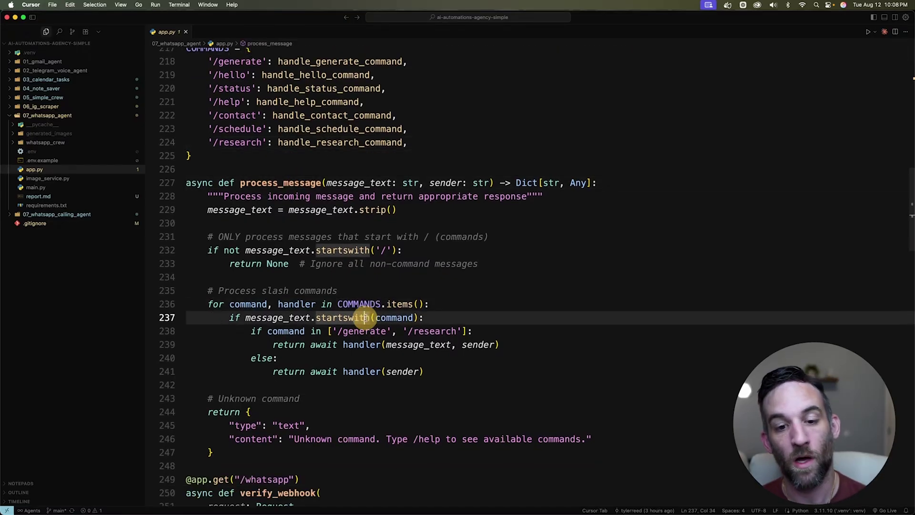
pyautogui.click(392, 317)
pyautogui.click(402, 269)
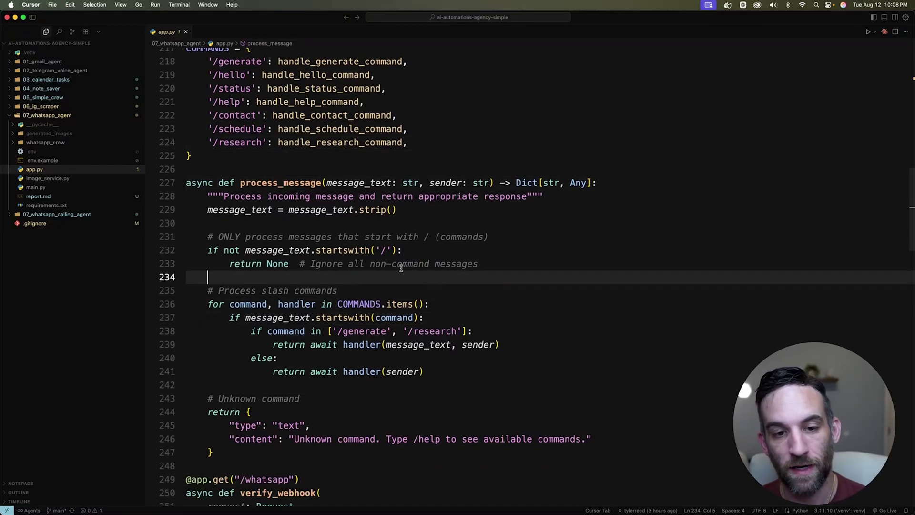
pyautogui.scroll(2, 402, 268)
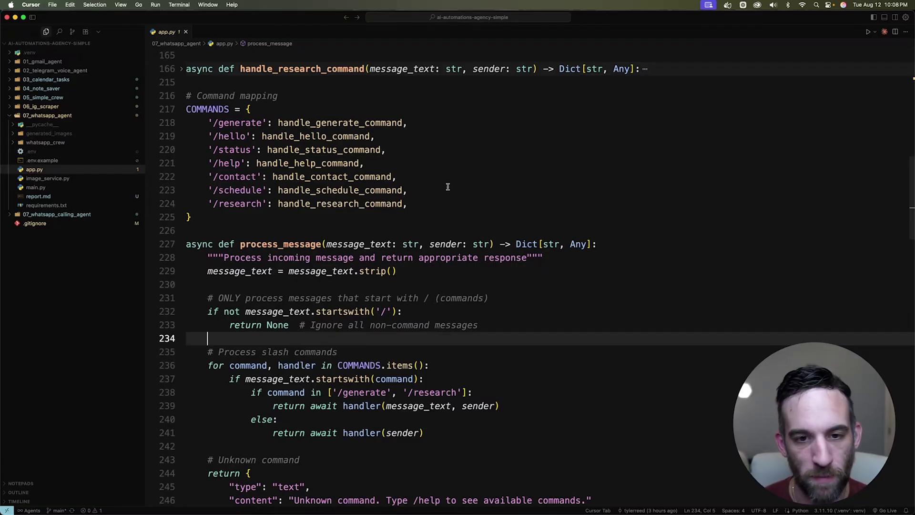
pyautogui.click(418, 198)
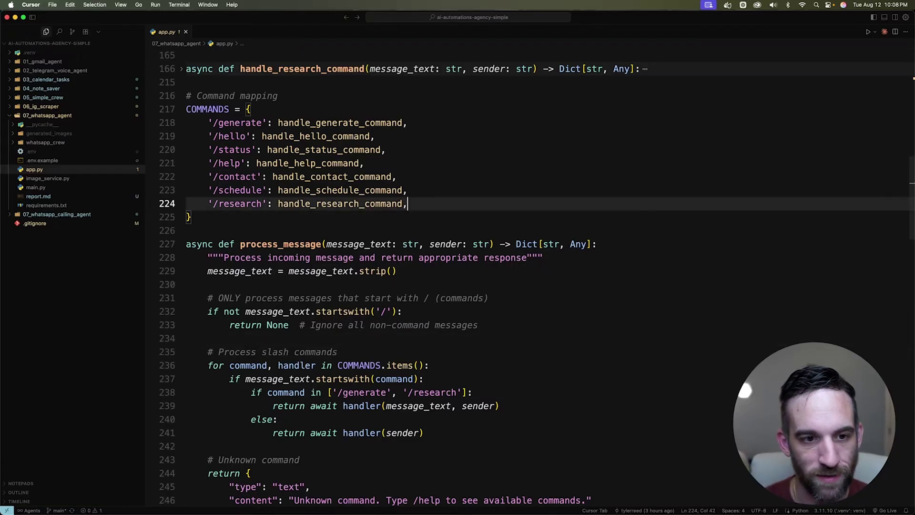
# Add a '/poem': handle_poem_command entry to the COMMANDS mapping.
pyautogui.press('Return')
pyautogui.write("'/pe")
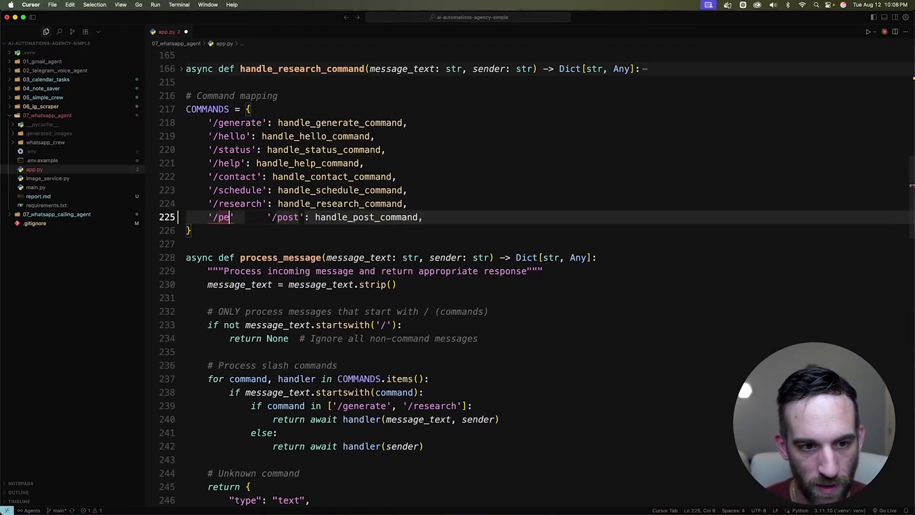
pyautogui.write("em':")
pyautogui.press('Tab')
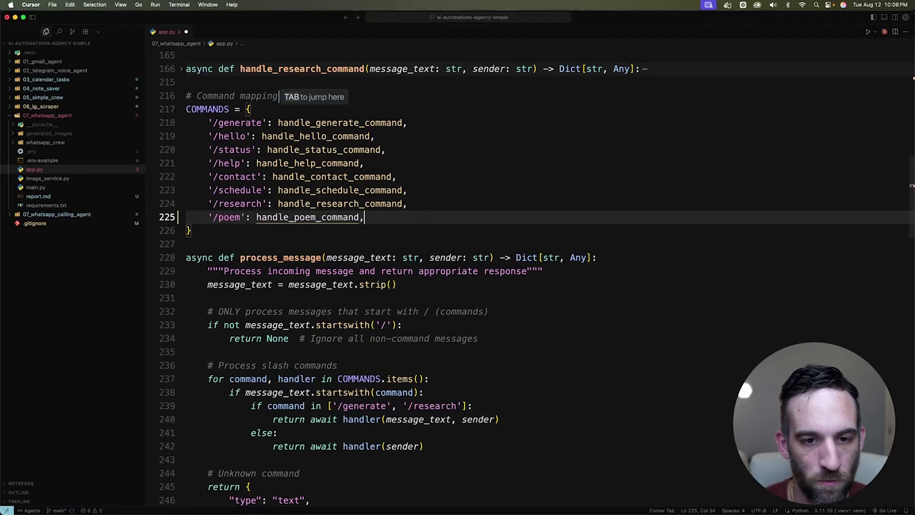
pyautogui.press('BackSpace')
pyautogui.doubleClick(332, 221)
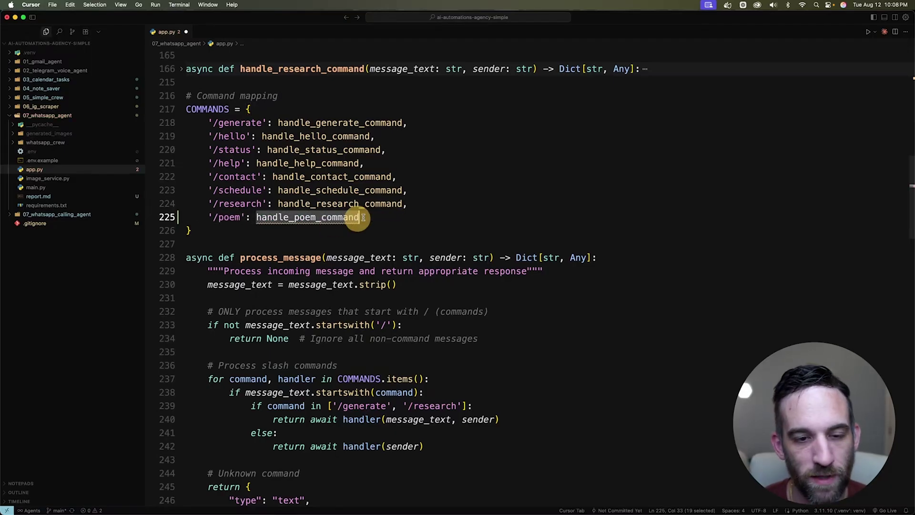
pyautogui.scroll(5, 394, 211)
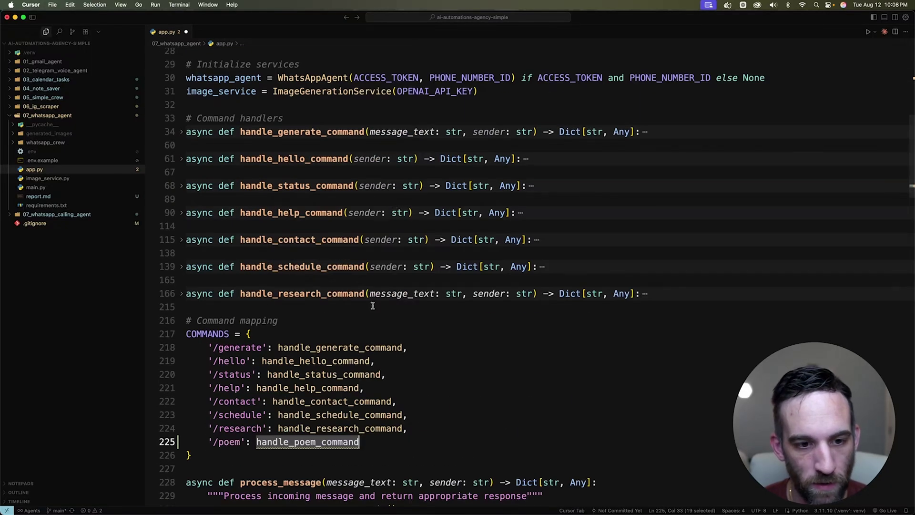
# Insert the suggested handle_poem_command function after the research handler.
pyautogui.click(373, 305)
pyautogui.press('Return')
pyautogui.press('Tab')
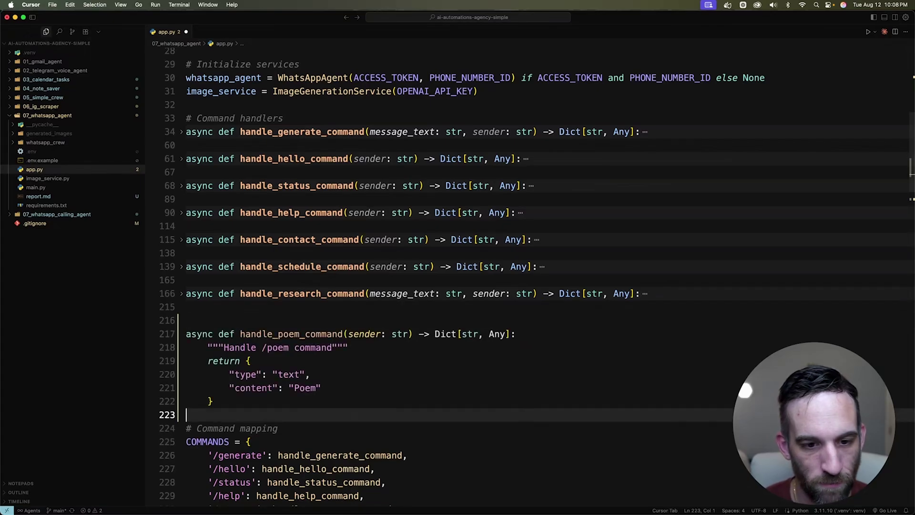
pyautogui.click(365, 349)
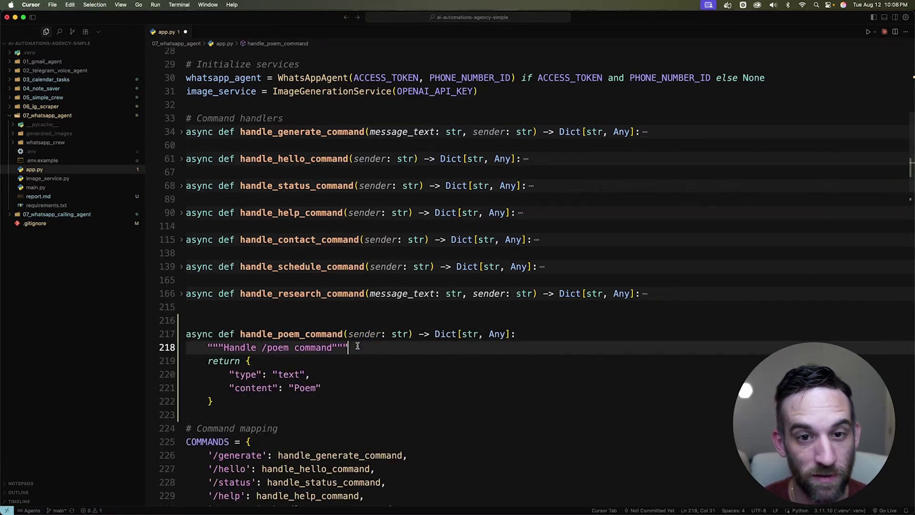
pyautogui.scroll(-2, 357, 345)
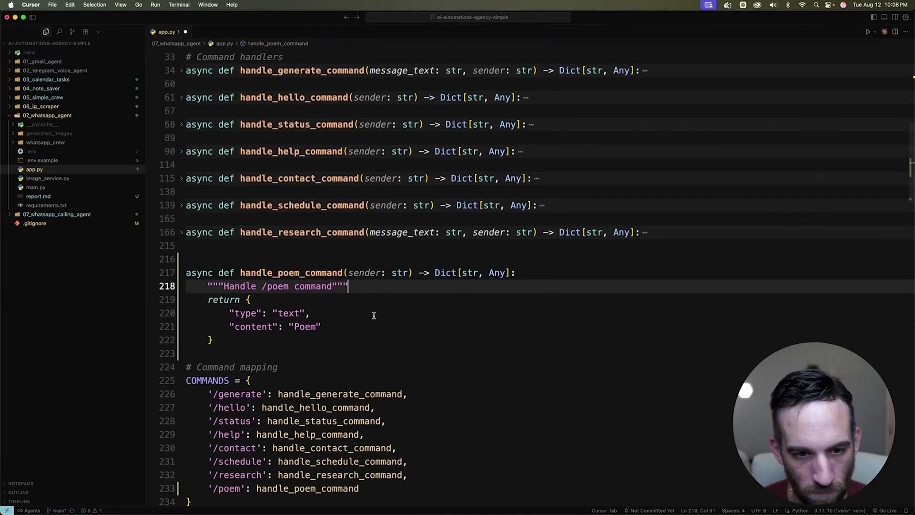
pyautogui.press('Return')
pyautogui.press('Return')
pyautogui.press('Up')
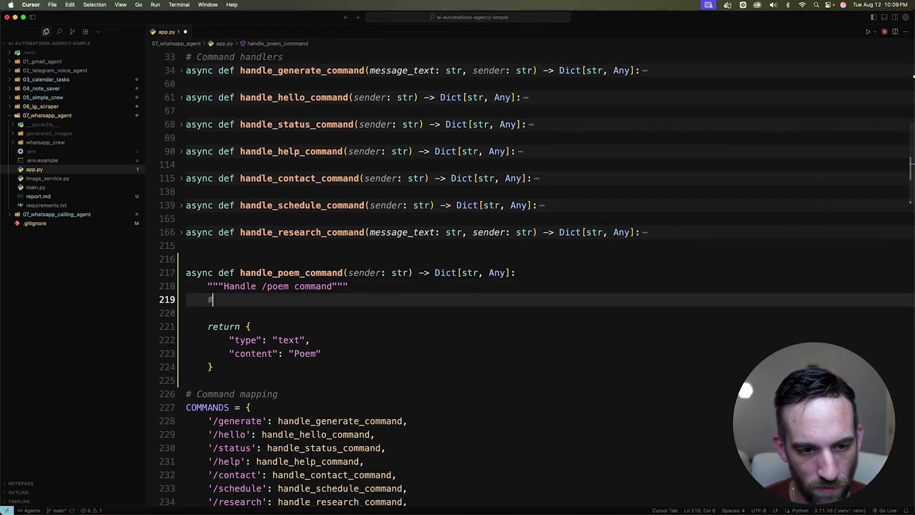
# Add a 'Generate a poem' comment and return the poem variable as reply content.
pyautogui.write('#G')
pyautogui.press('BackSpace')
pyautogui.write('Generate a poem')
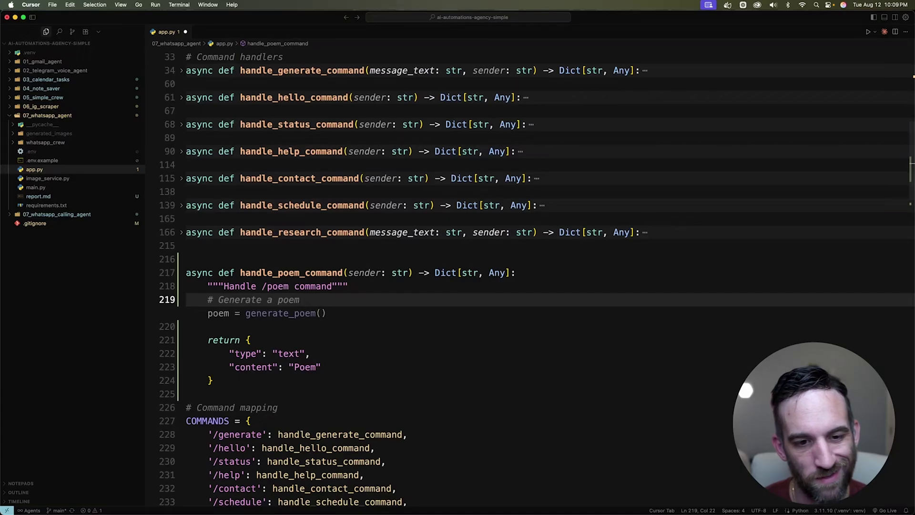
pyautogui.press('Tab')
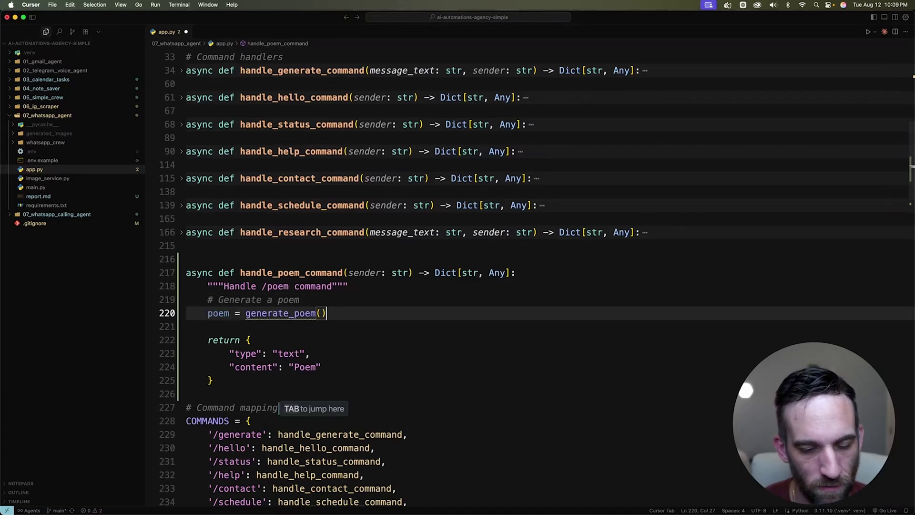
pyautogui.click(265, 325)
pyautogui.press('Tab')
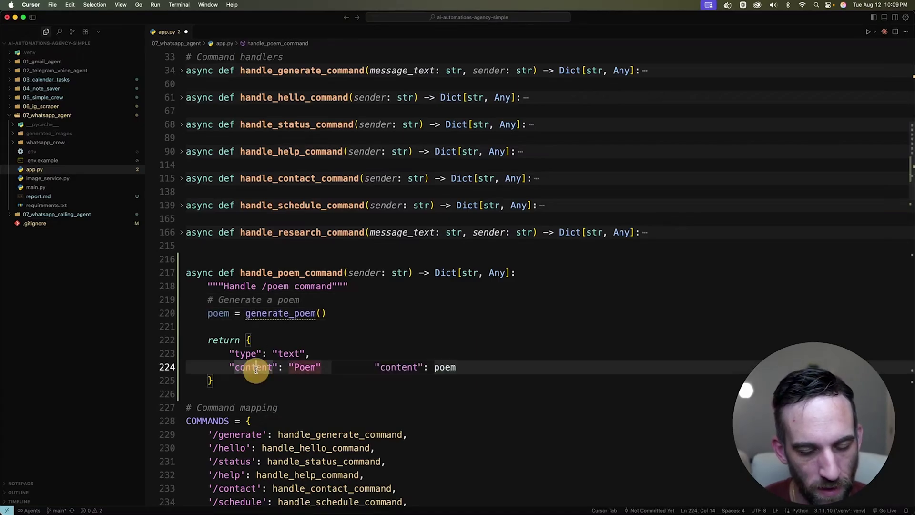
pyautogui.press('Tab')
# Replace generate_poem() with a fixed three-line haiku string in the handler.
pyautogui.click(307, 324)
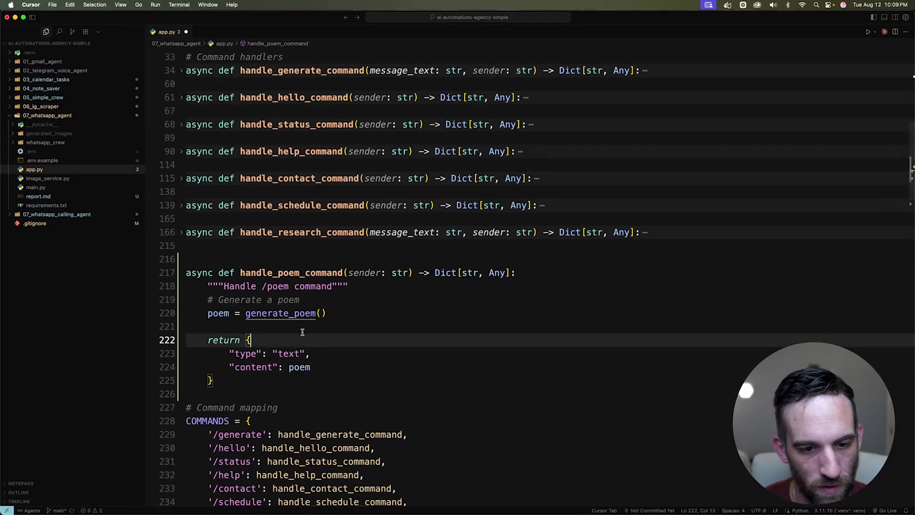
pyautogui.press('Tab')
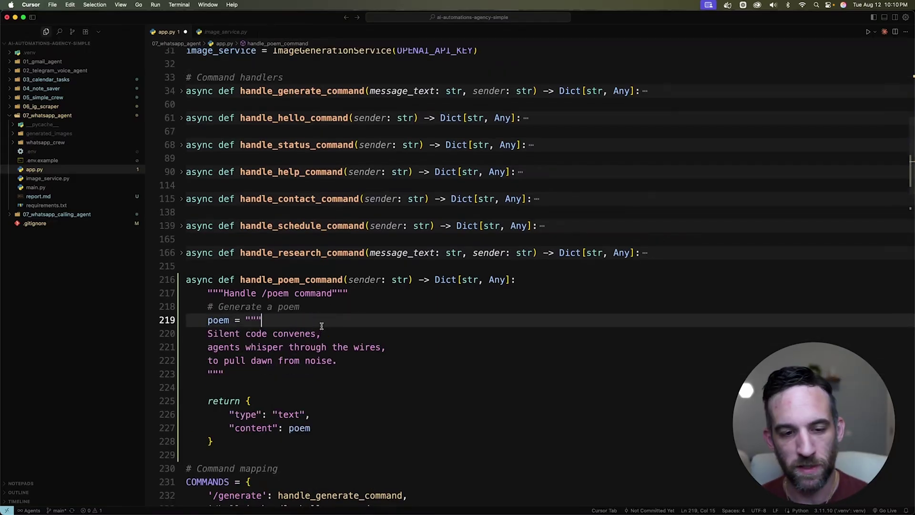
pyautogui.click(288, 334)
pyautogui.scroll(-2, 303, 357)
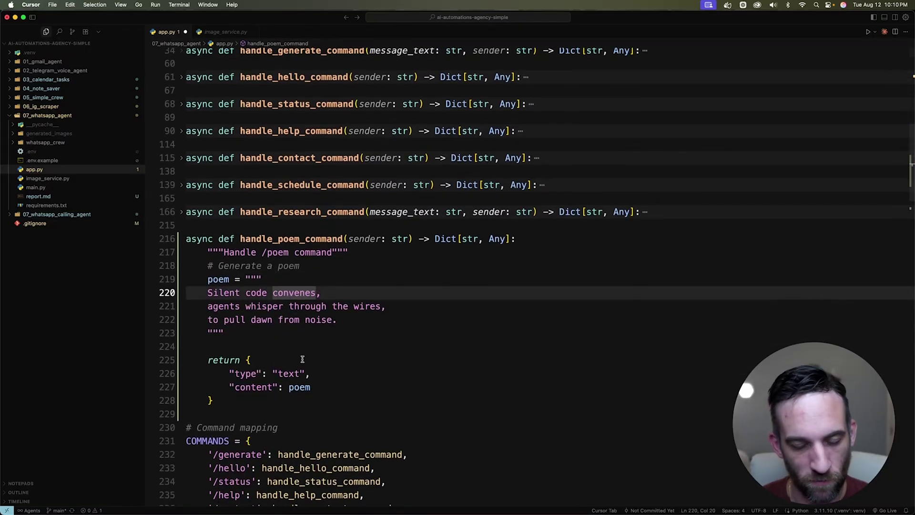
pyautogui.click(278, 338)
pyautogui.doubleClick(292, 239)
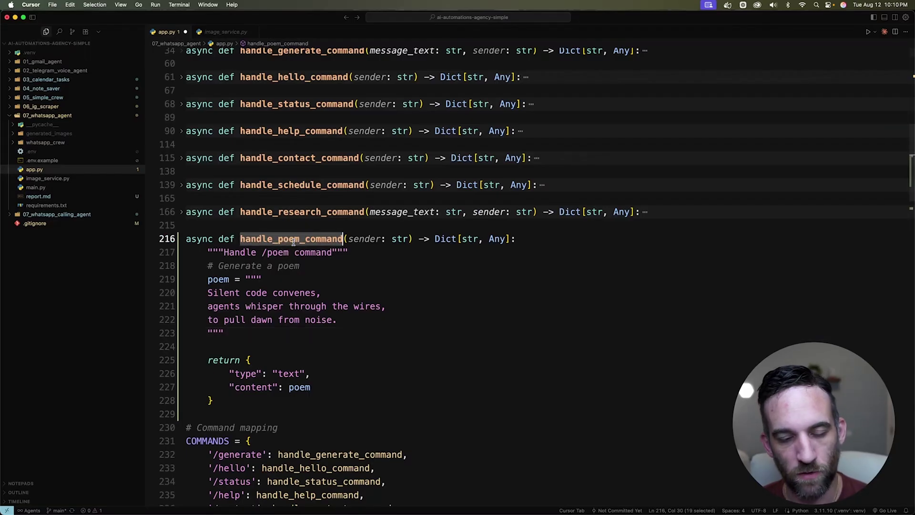
pyautogui.click(374, 265)
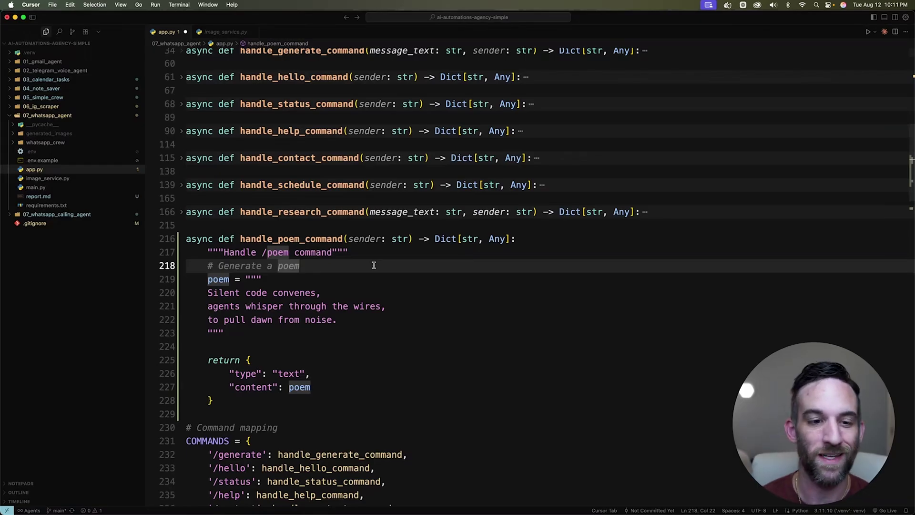
pyautogui.click(316, 317)
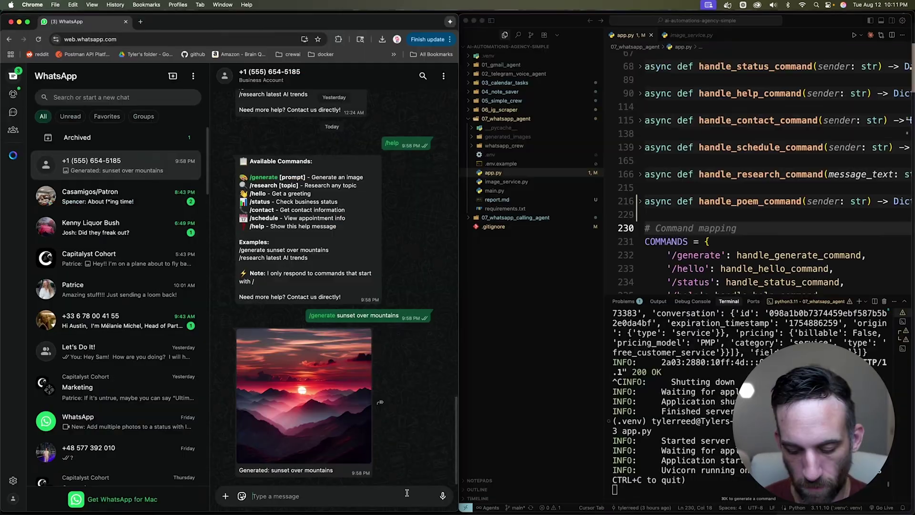
# Send /poem in the chat and select the bot's haiku reply to read it.
pyautogui.write('/poem')
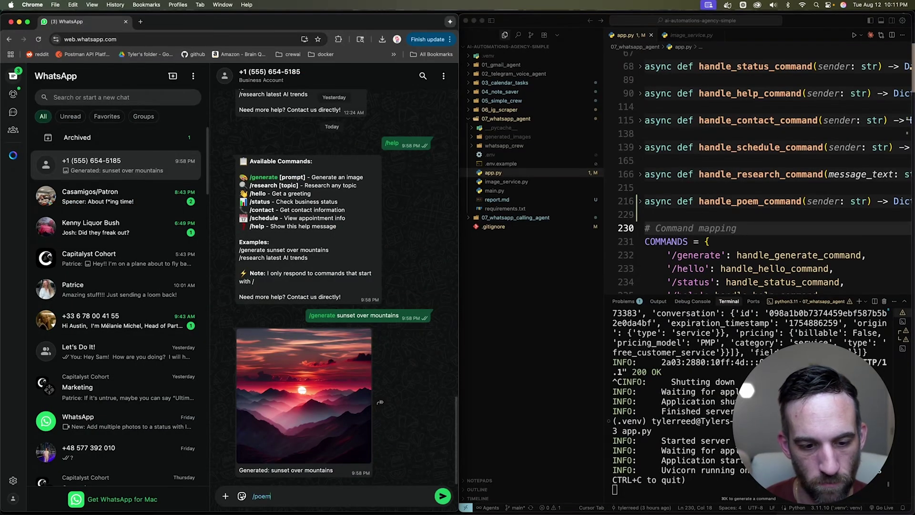
pyautogui.press('Return')
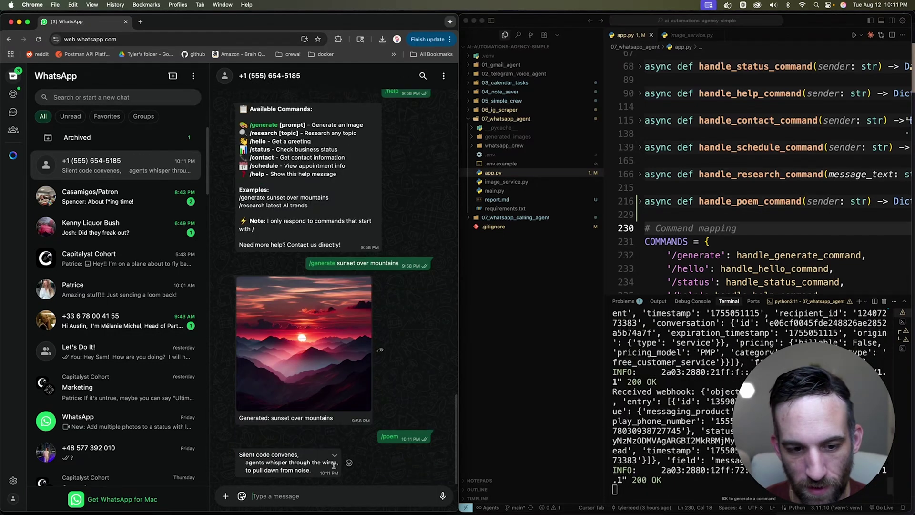
pyautogui.moveTo(315, 474); pyautogui.dragTo(238, 455)
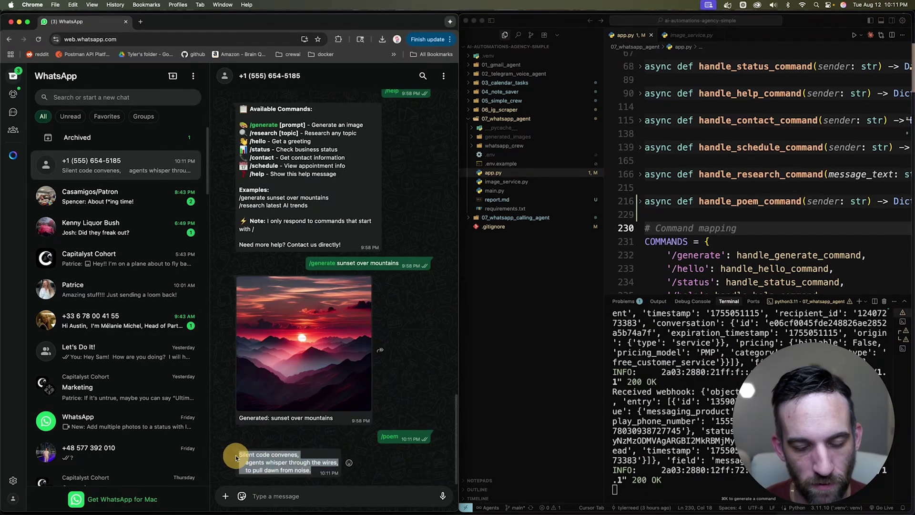
pyautogui.click(350, 496)
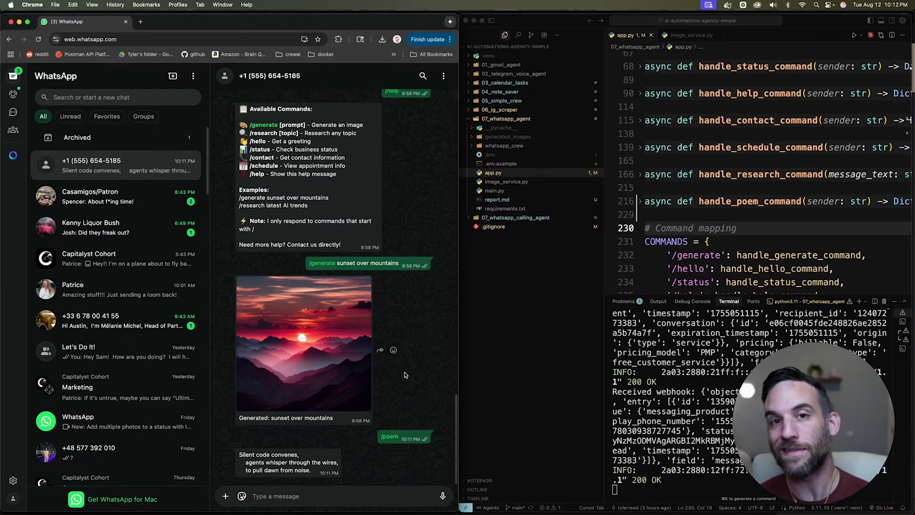